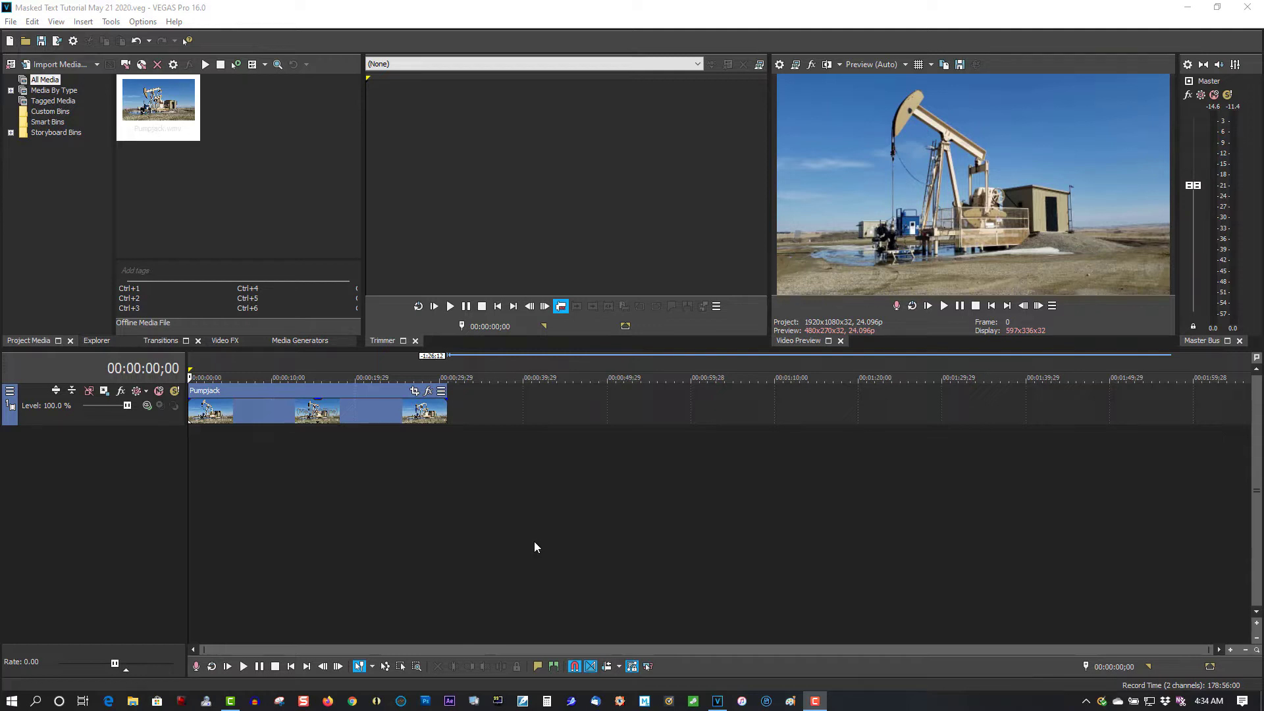
- Preview the pumpjack clip briefly, then stop playback
click(941, 305)
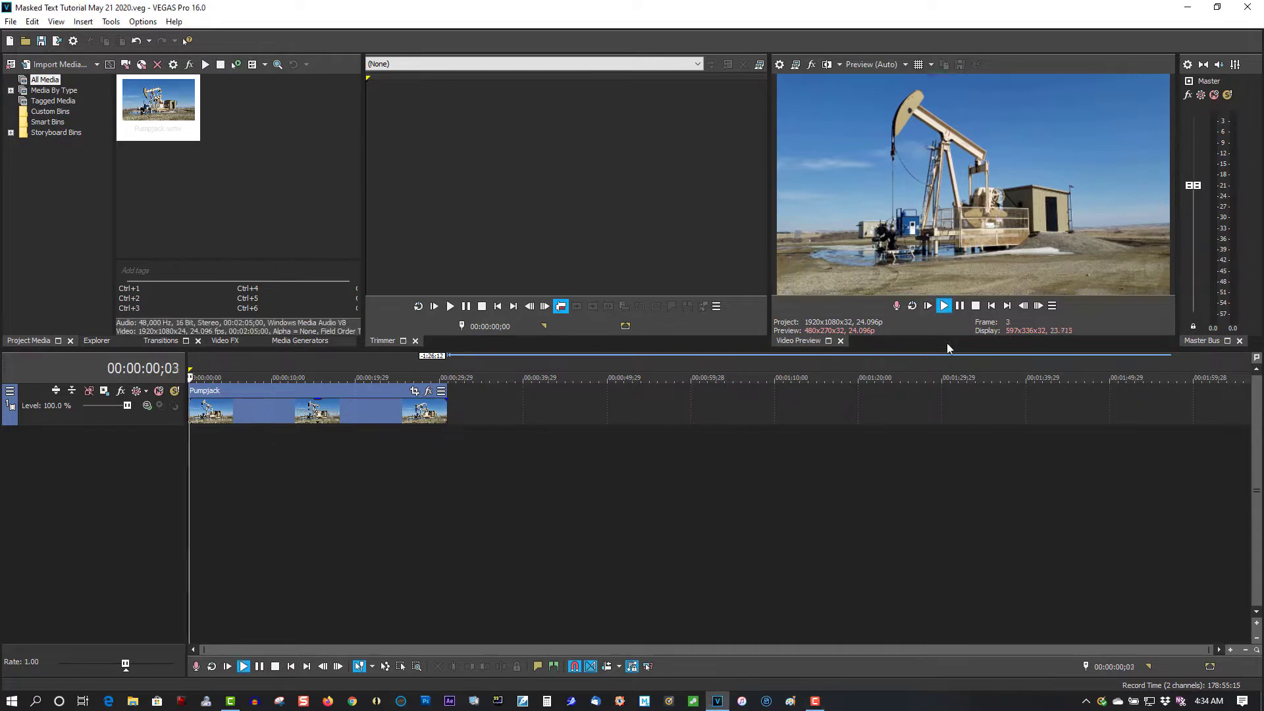
click(959, 305)
click(975, 306)
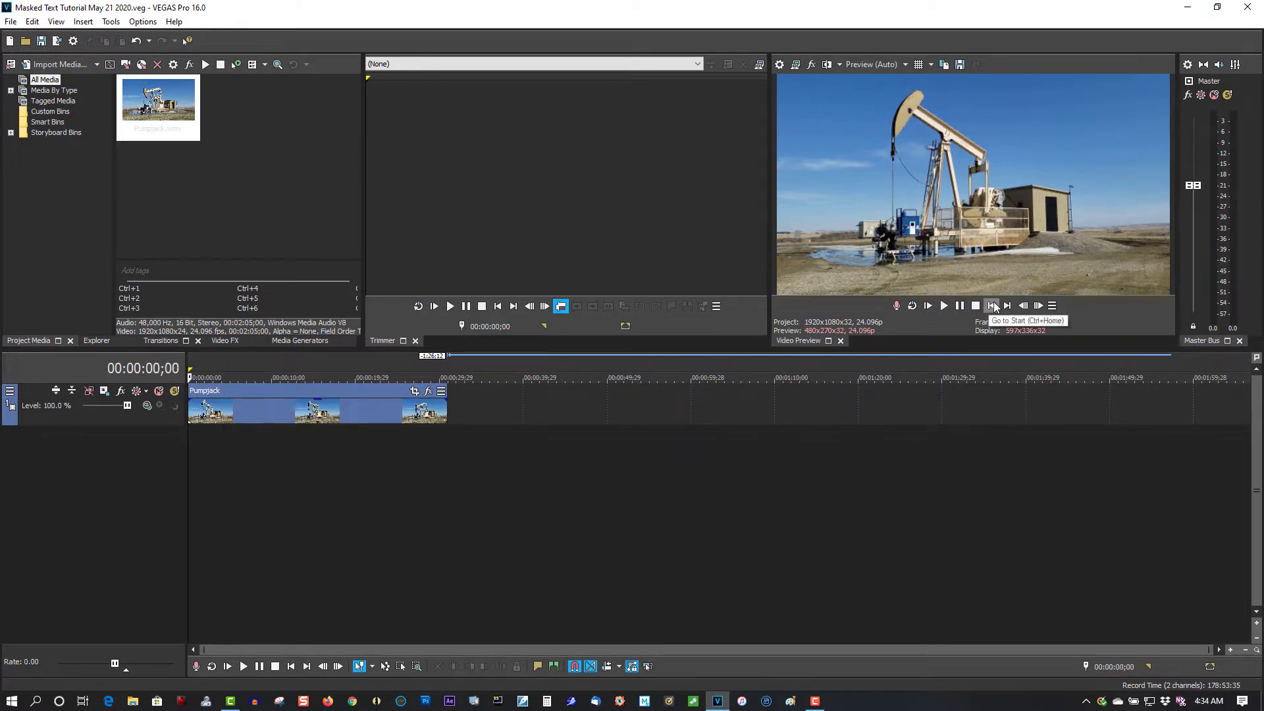
- Insert a new video track above the Pumpjack clip and add a text media event at its start
right_click(468, 400)
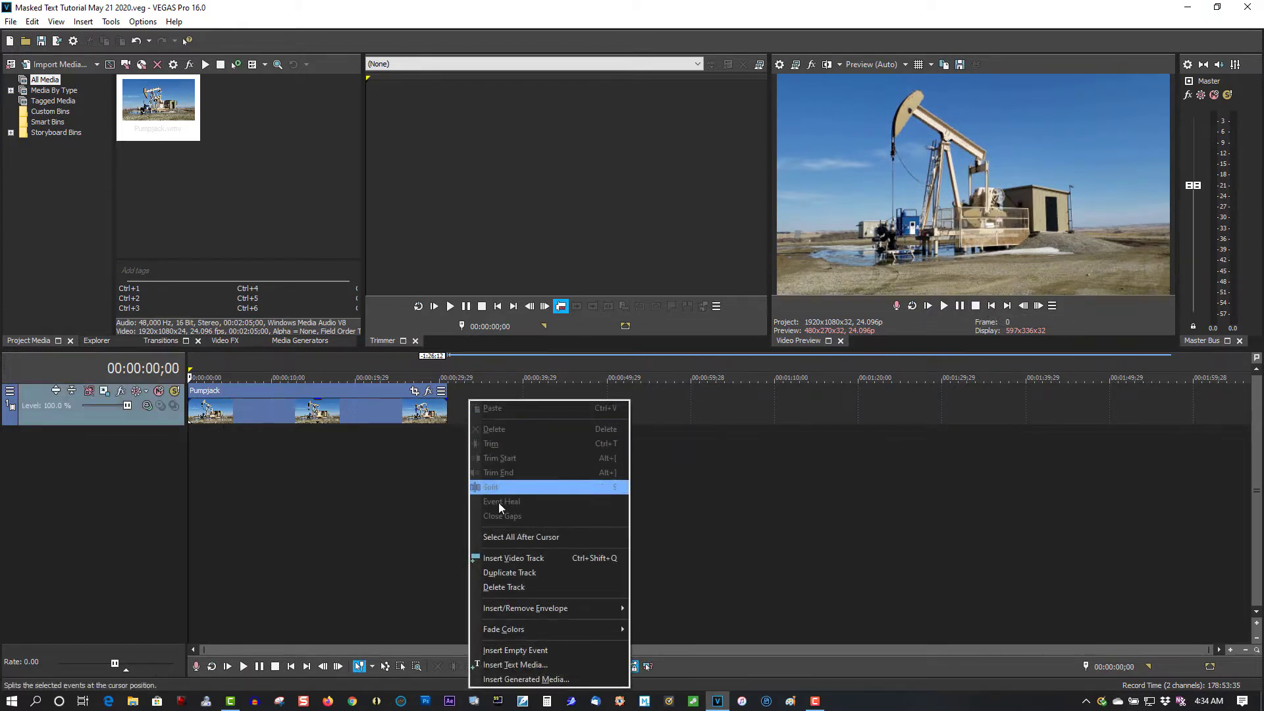
click(504, 558)
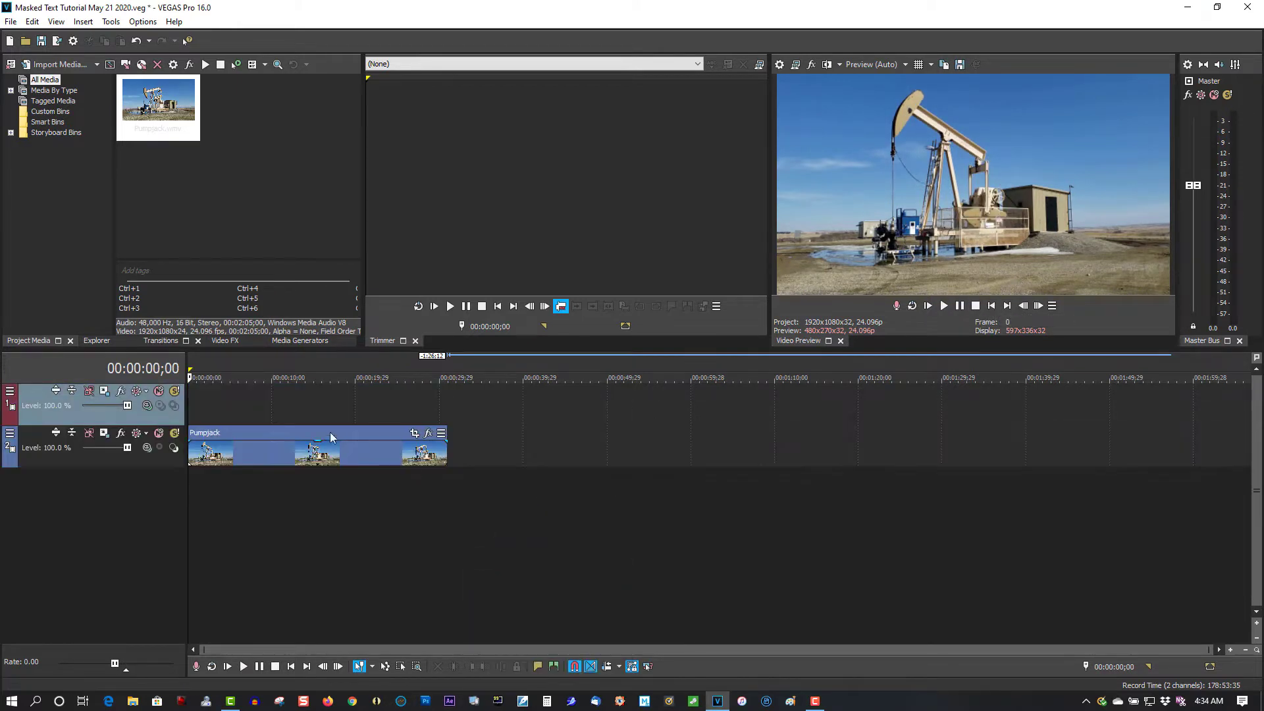
right_click(246, 397)
click(281, 662)
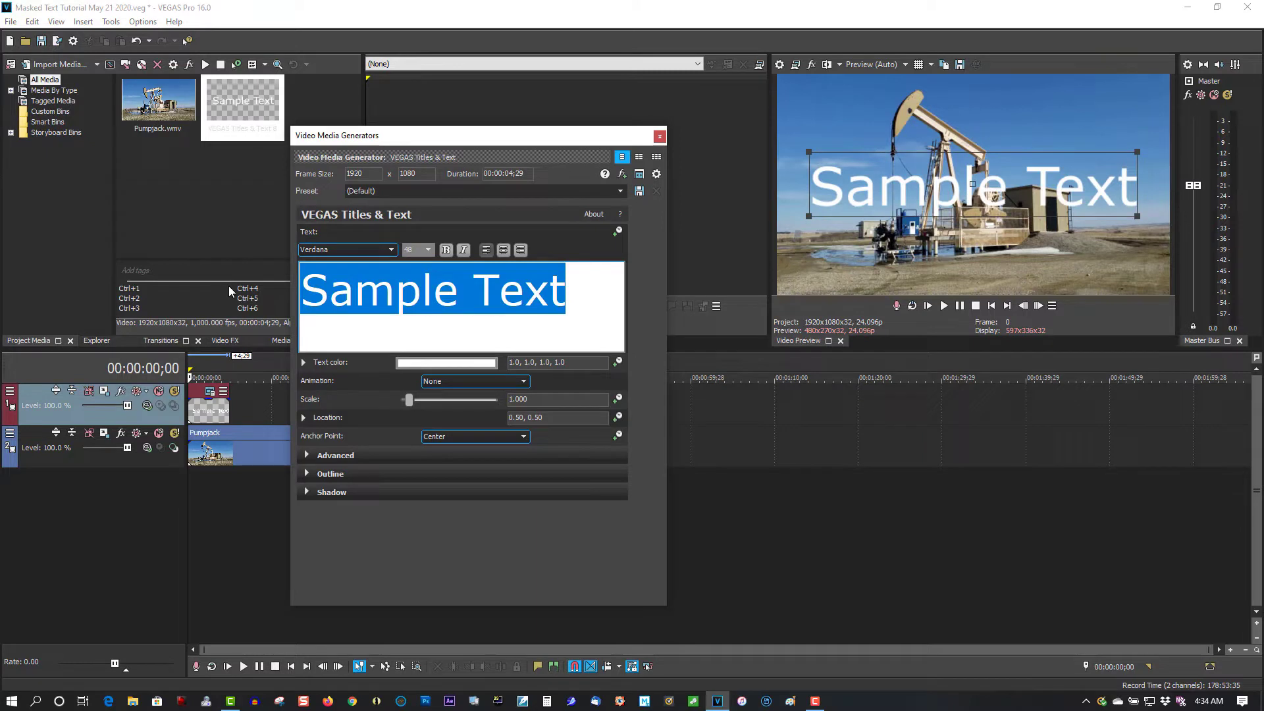
- Replace the sample title text with OIL, INDUSTRY and CALGARY on three separate lines
text(OIL)
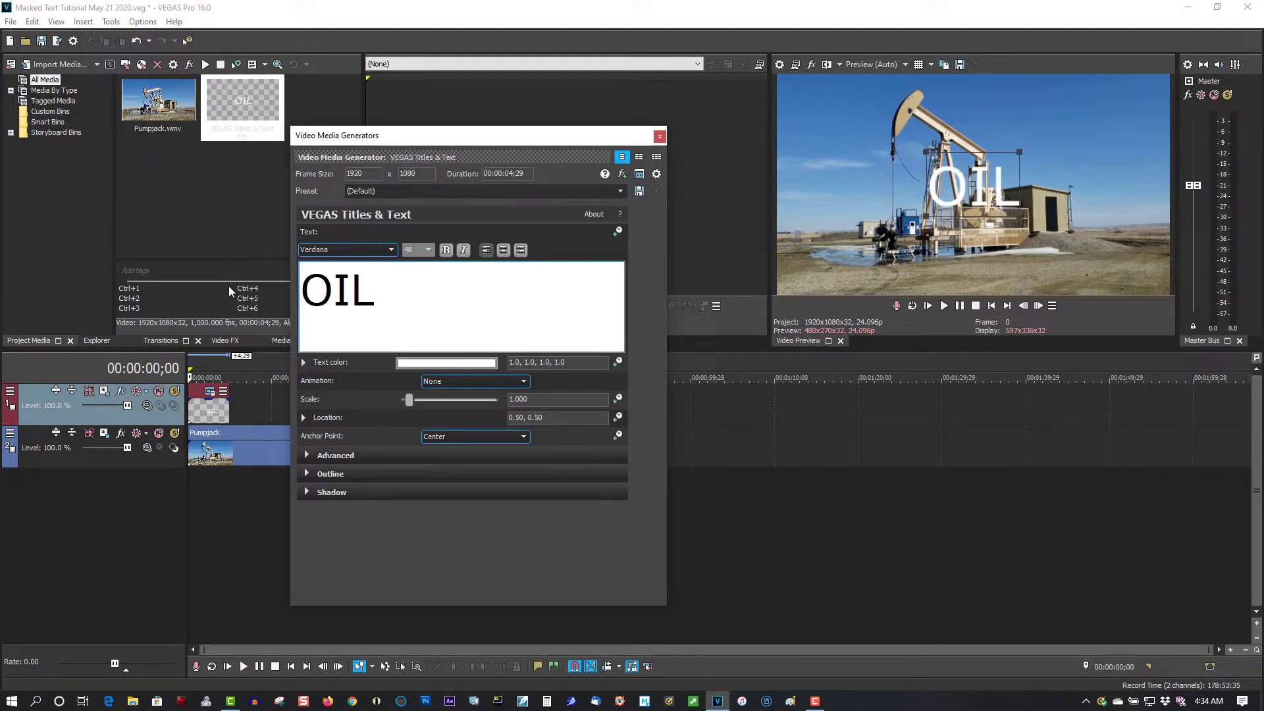
key(Return)
text(INDUC)
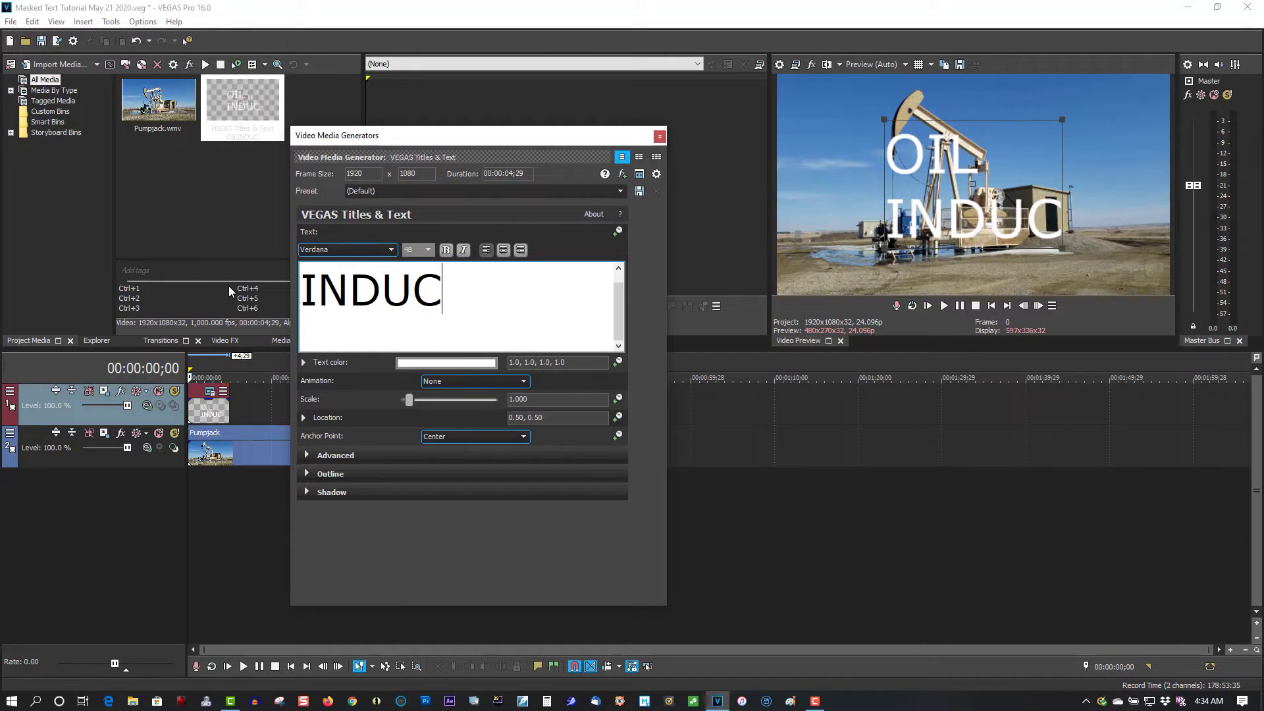
key(BackSpace)
text(STRY)
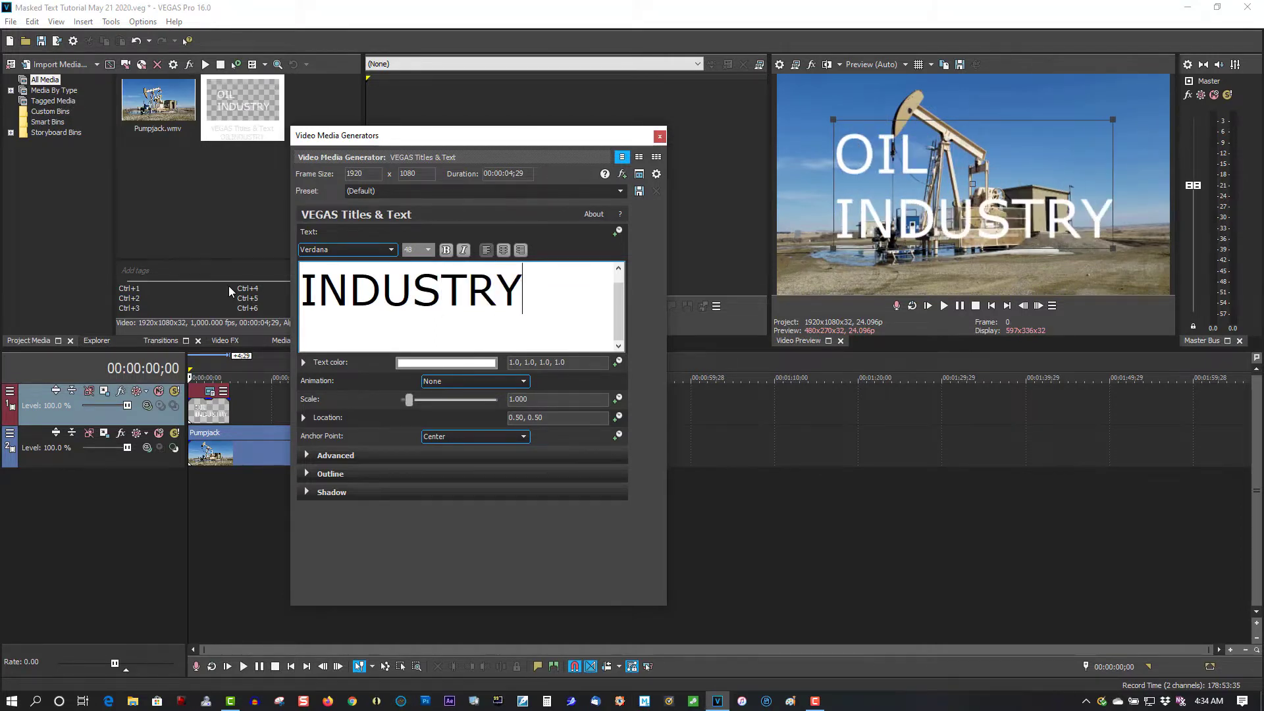
key(Return)
text(CA)
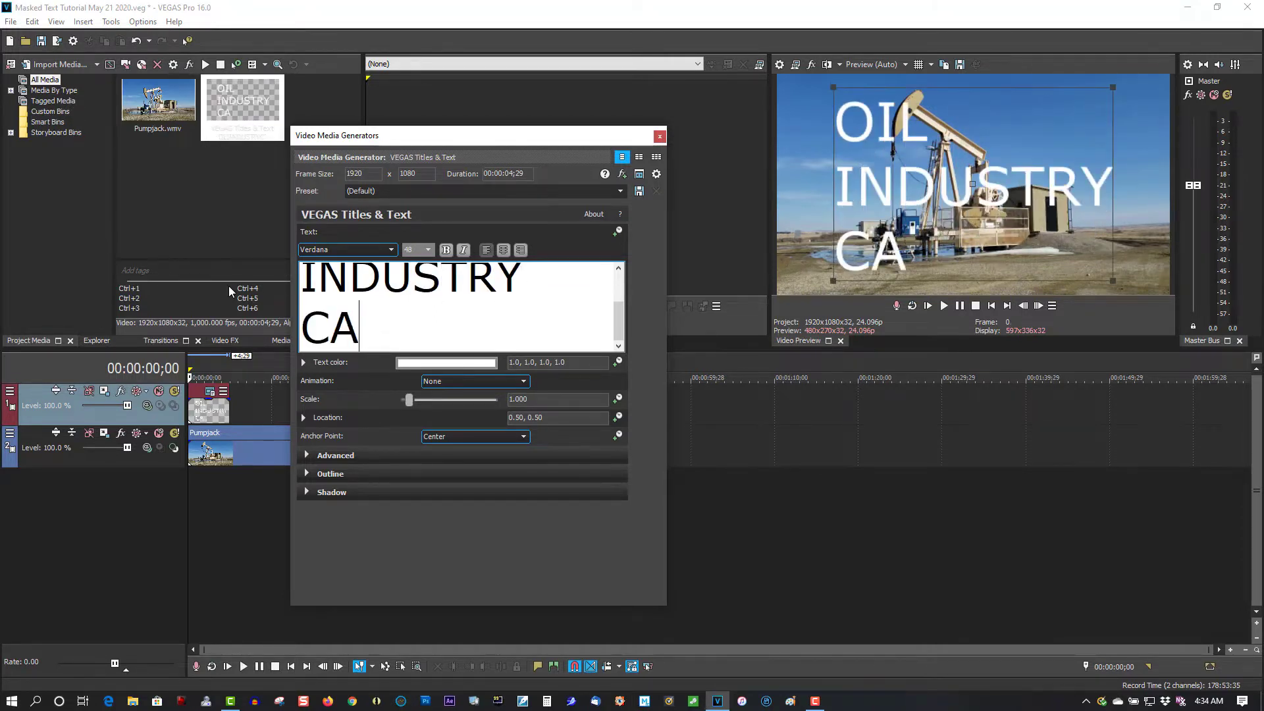
text(LGARY)
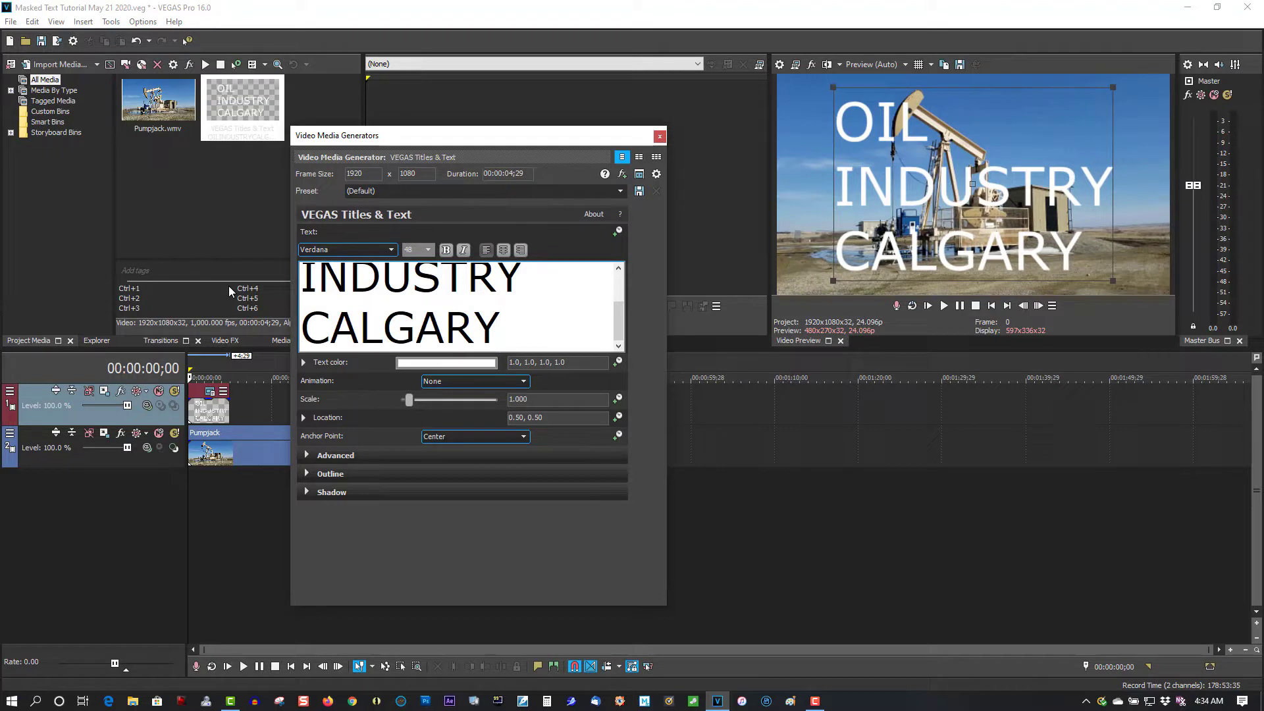
- Center all three title lines and set their font to Impact
key(shift+Home)
key(shift+Up)
key(shift+Up)
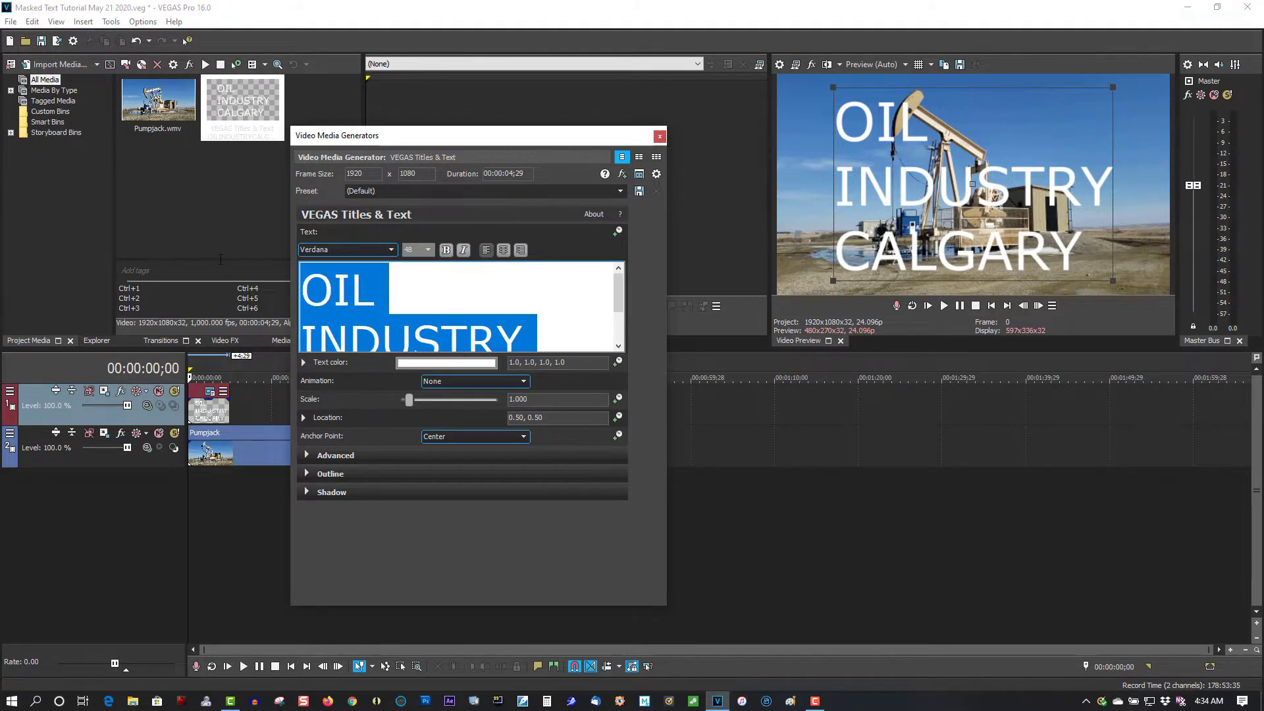
click(502, 250)
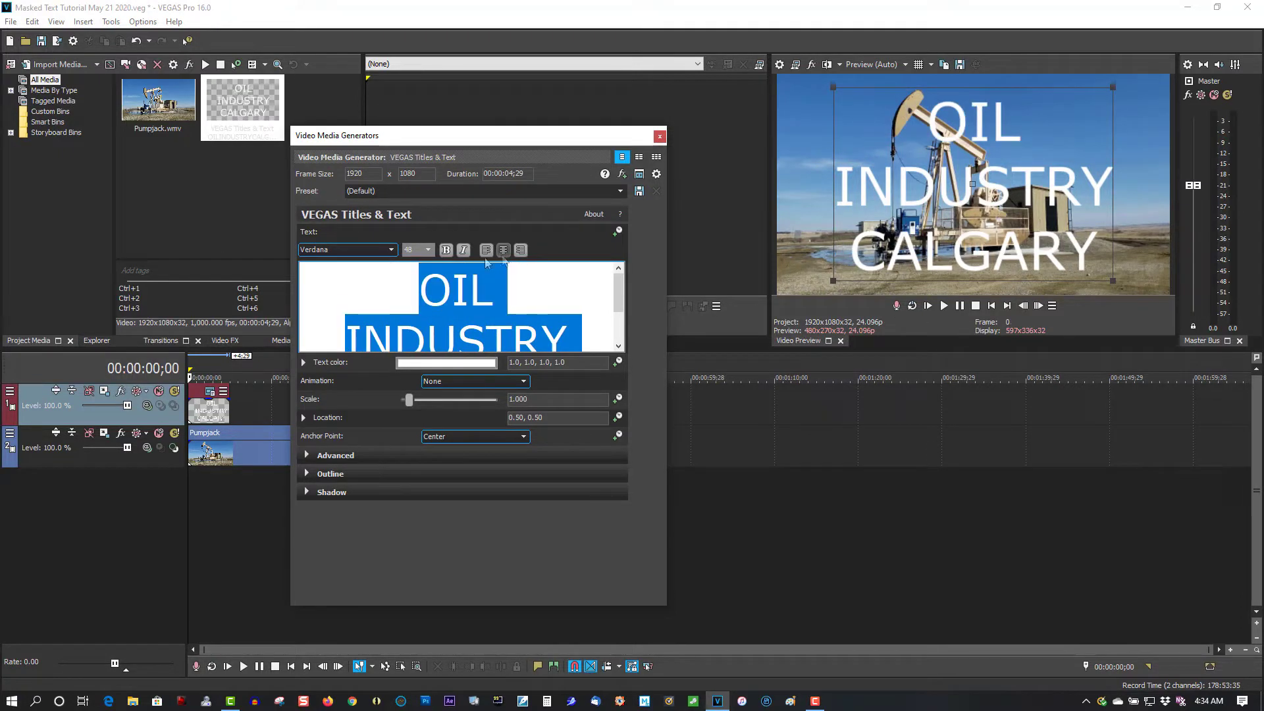
click(371, 250)
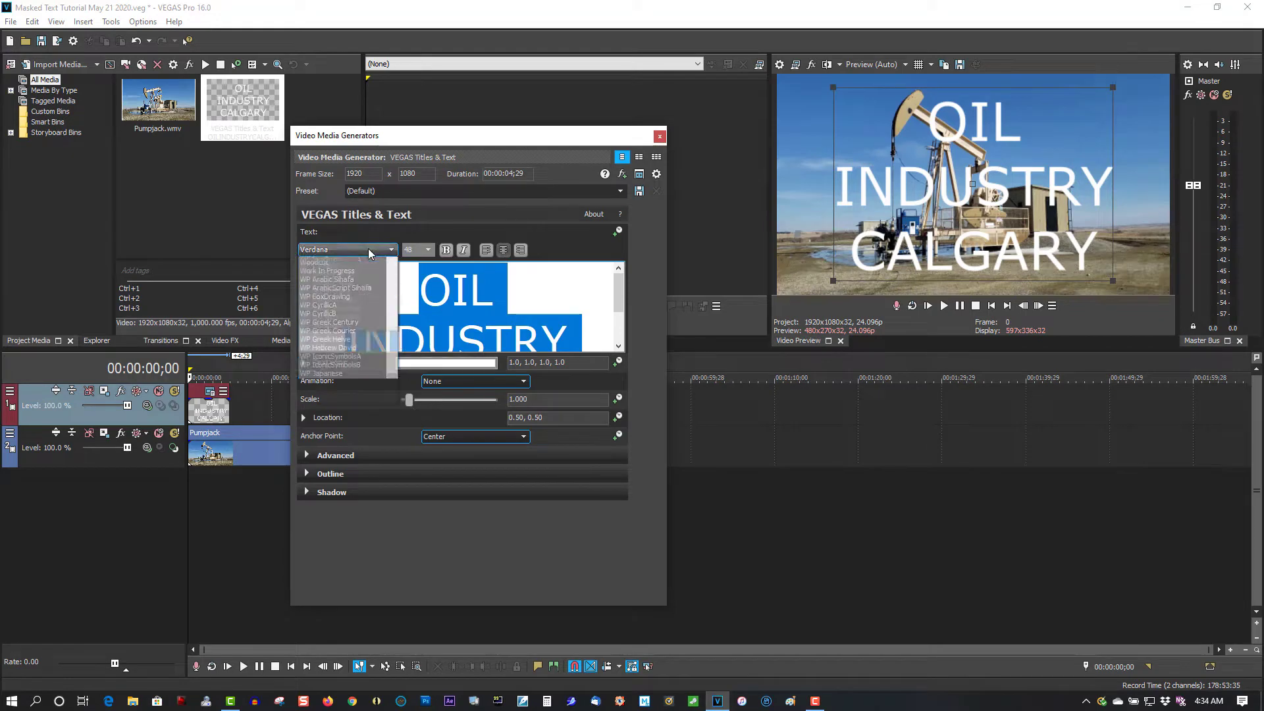
key(i)
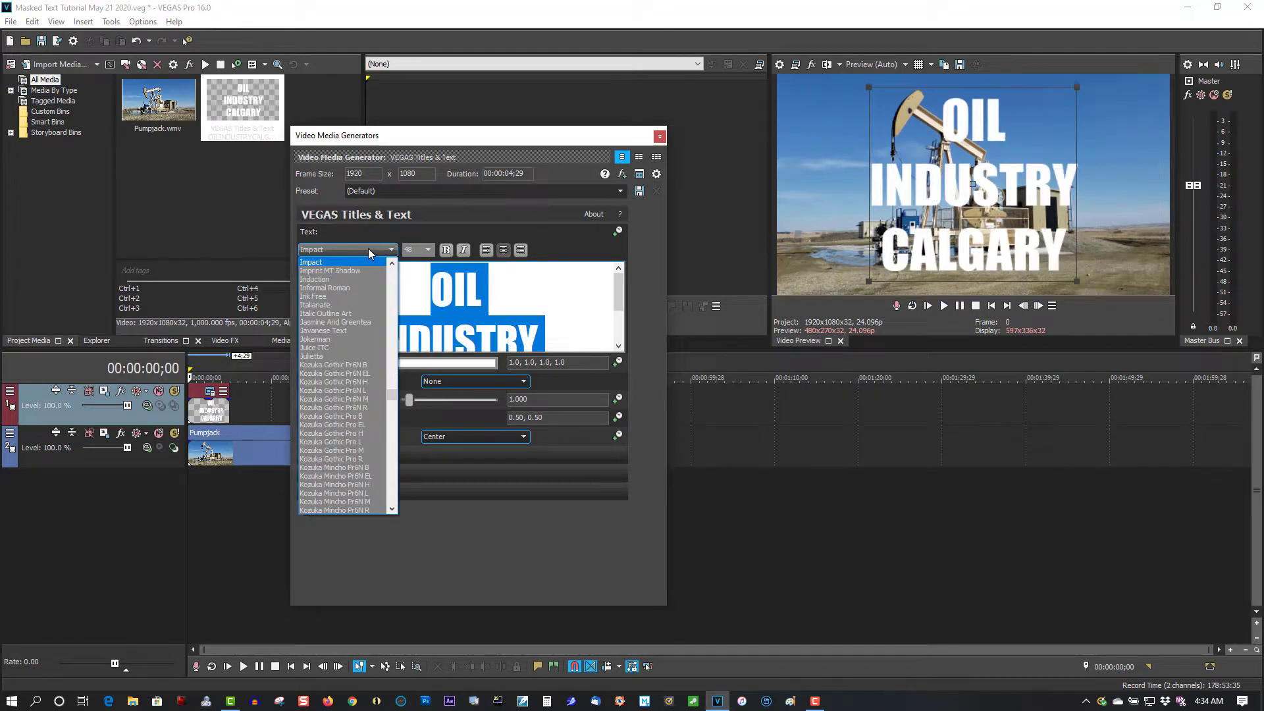
key(Return)
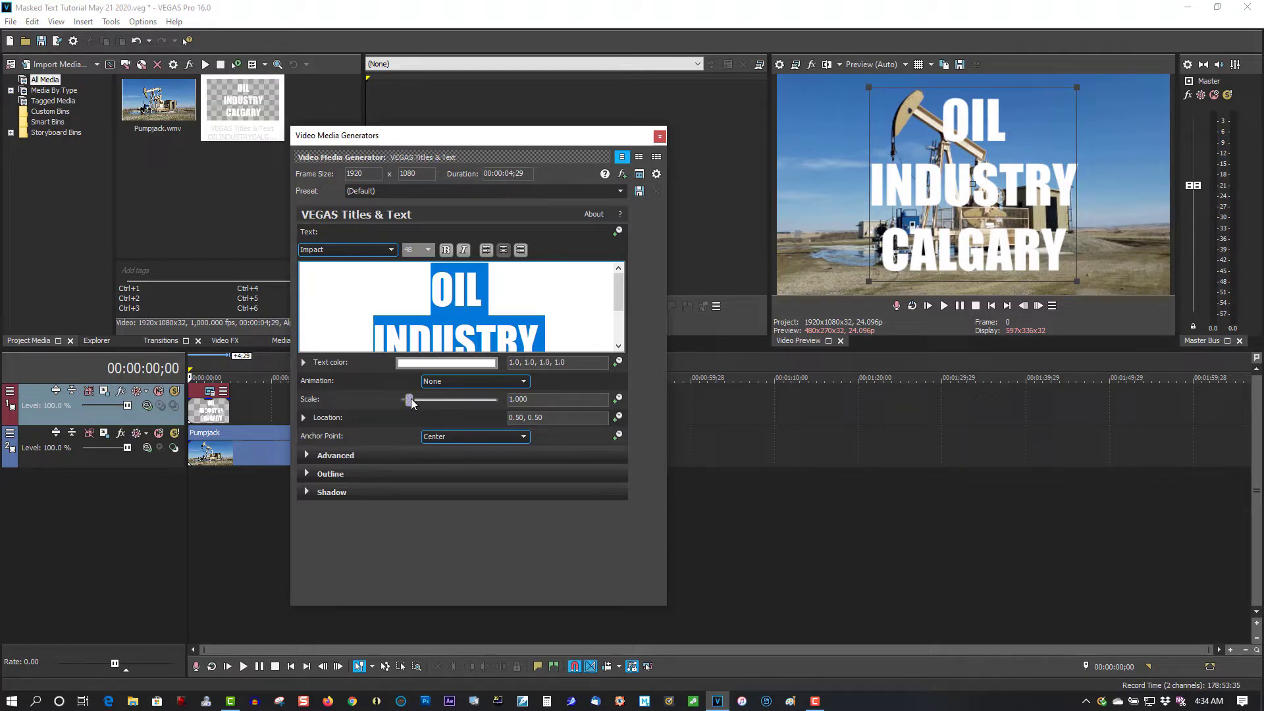
- Set the title's scale to 1.110, line spacing to 0.782 and tracking to 0.170, and close its settings
drag(411, 398, 413, 399)
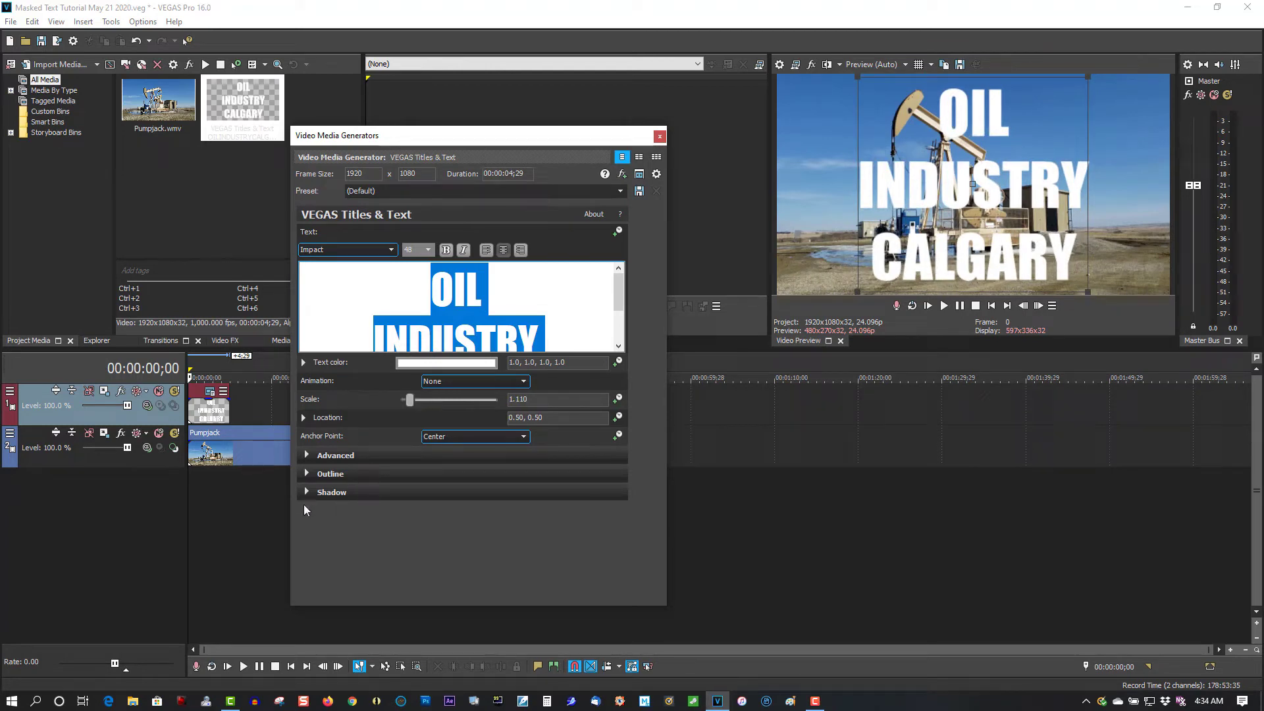
click(308, 455)
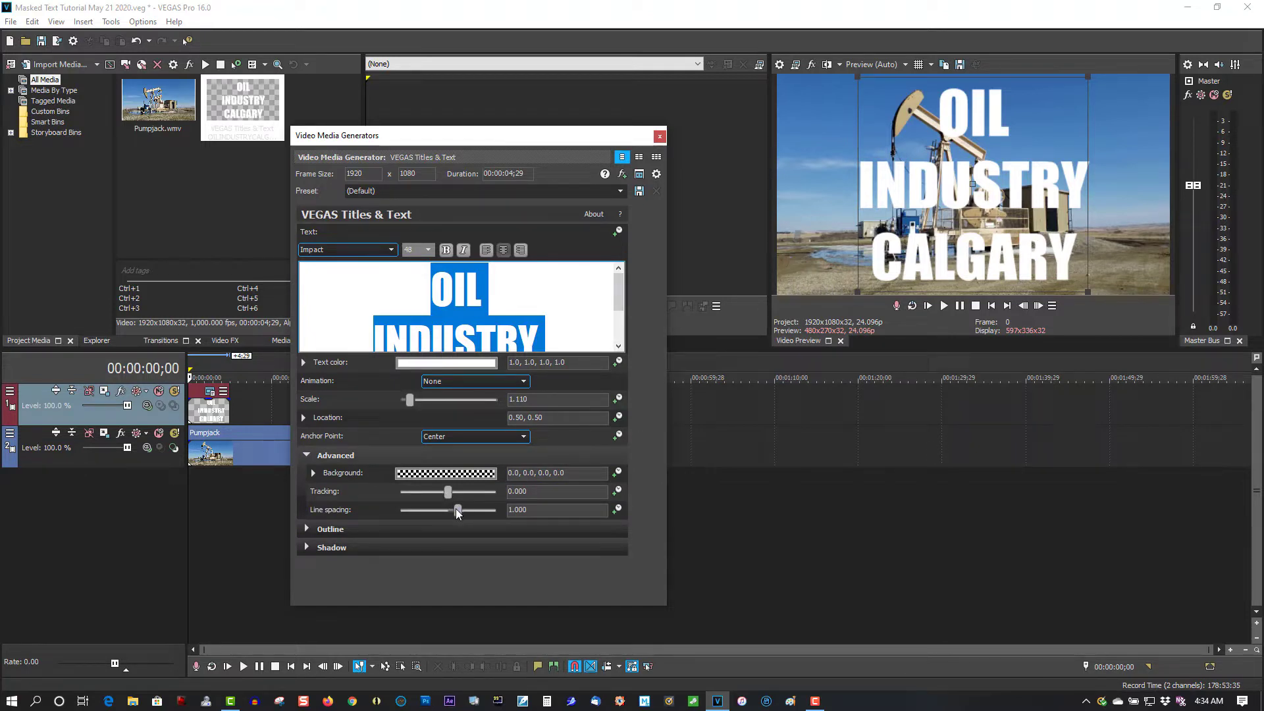
drag(455, 508, 454, 513)
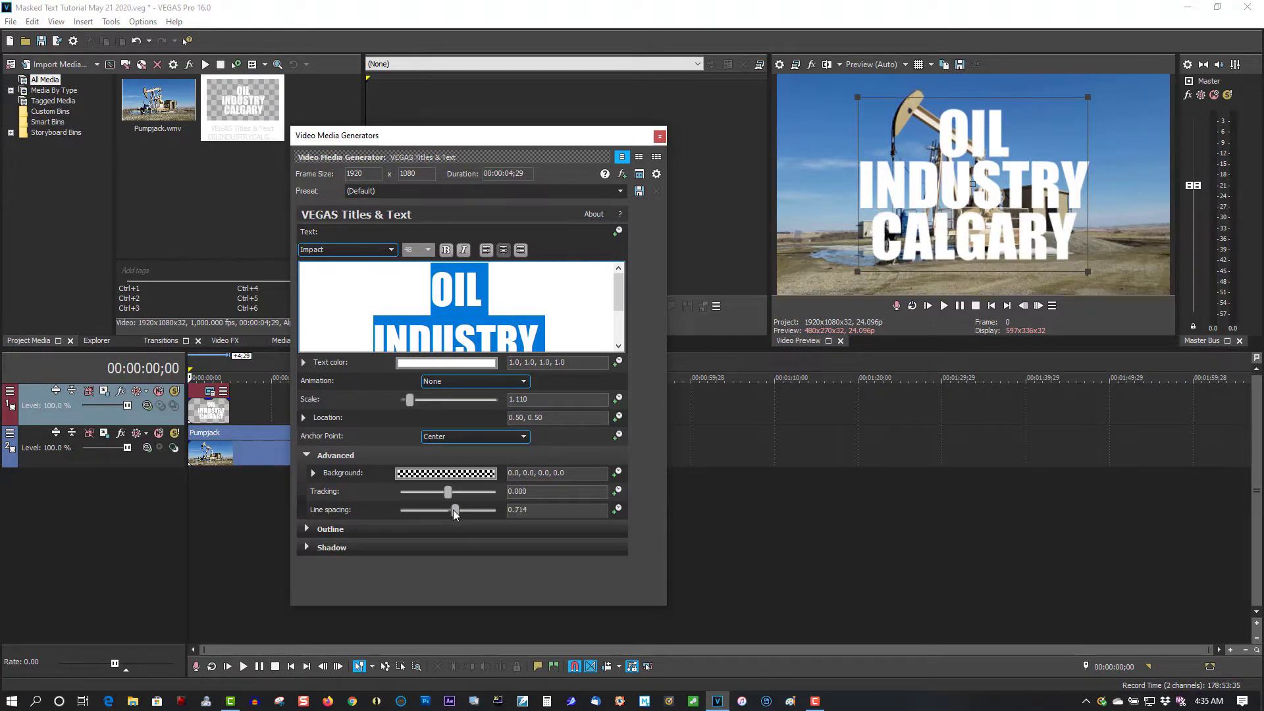
drag(454, 514, 455, 514)
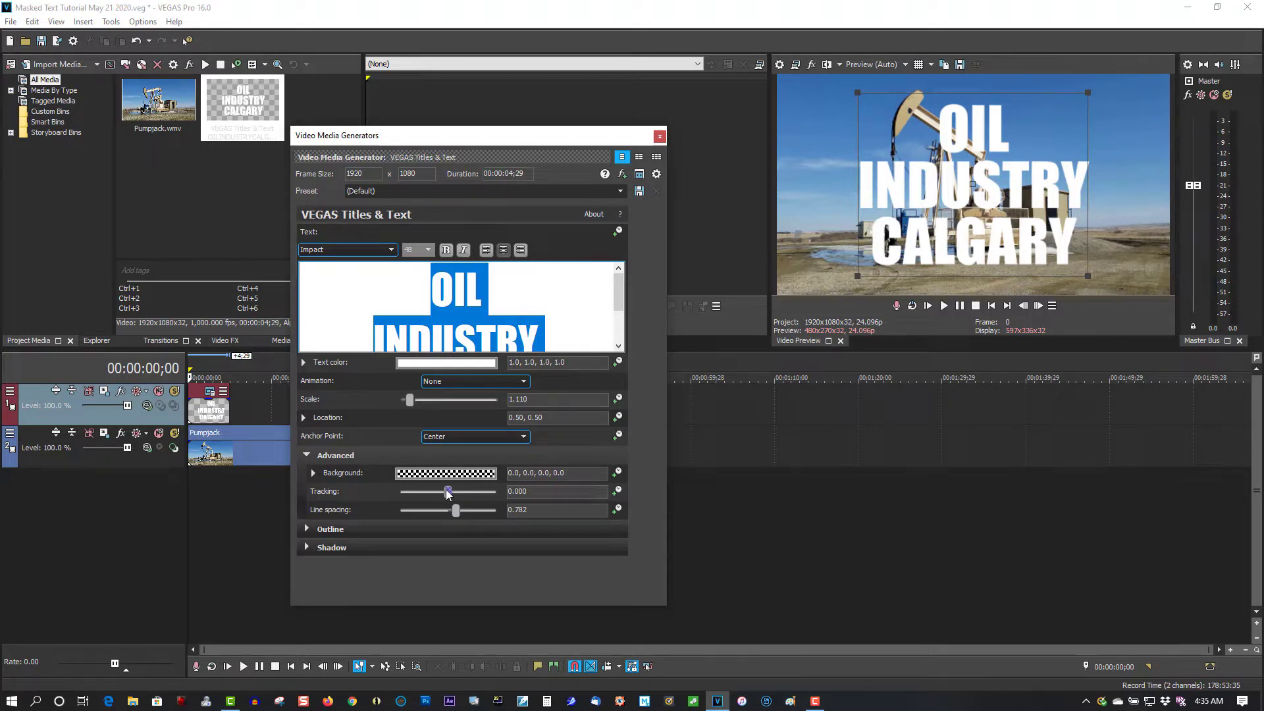
drag(446, 494, 450, 493)
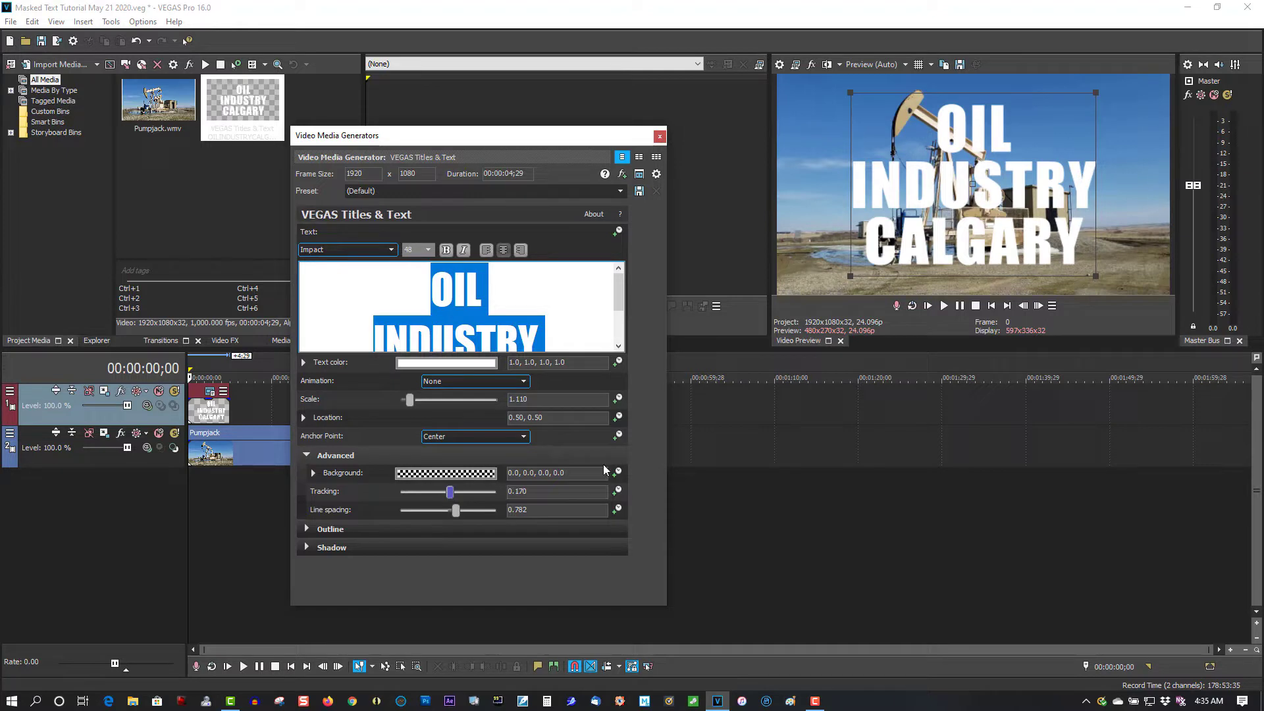
click(660, 136)
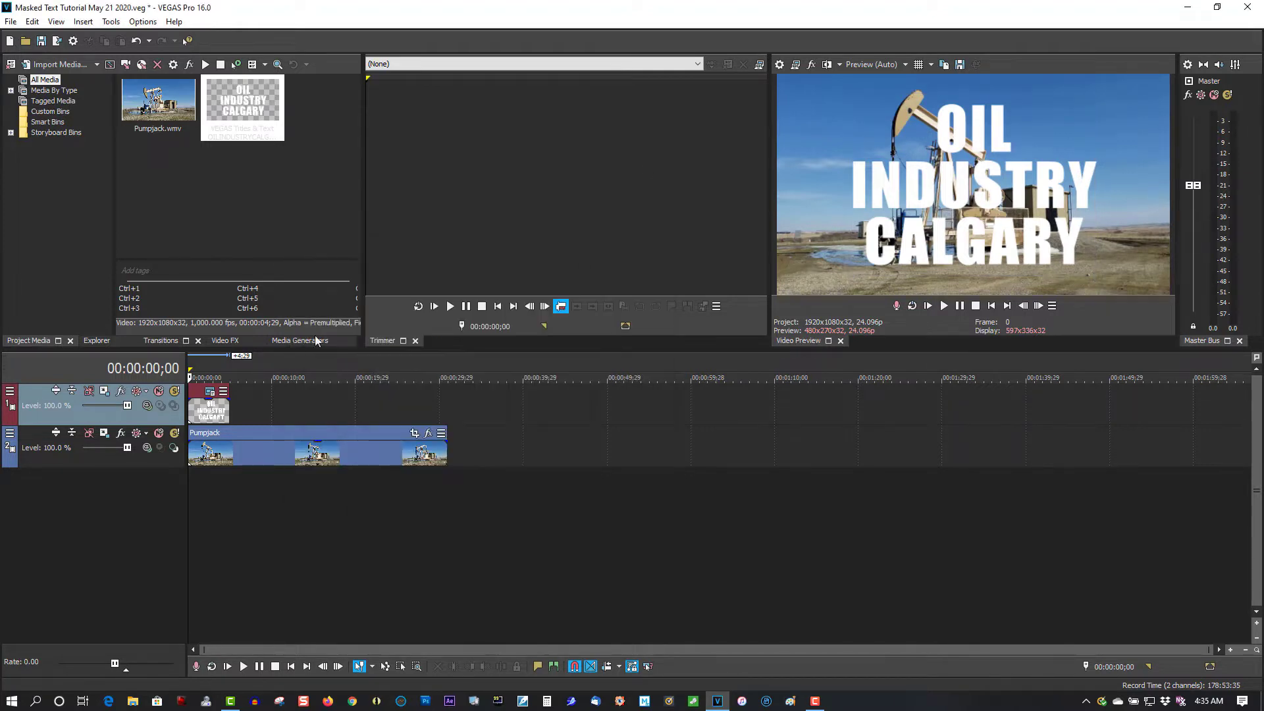
- Extend the title event to end at about 00:00:11;24 and return the playhead to the project start
drag(229, 408, 297, 364)
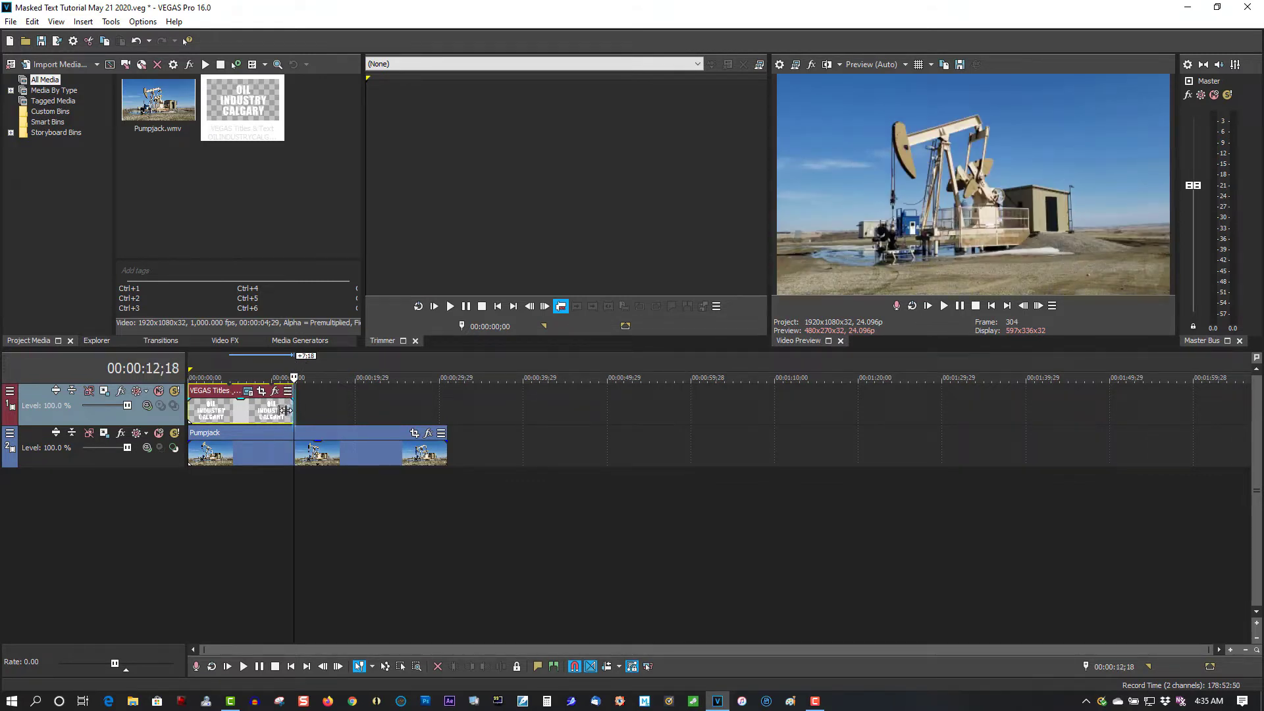
drag(285, 411, 286, 412)
click(289, 365)
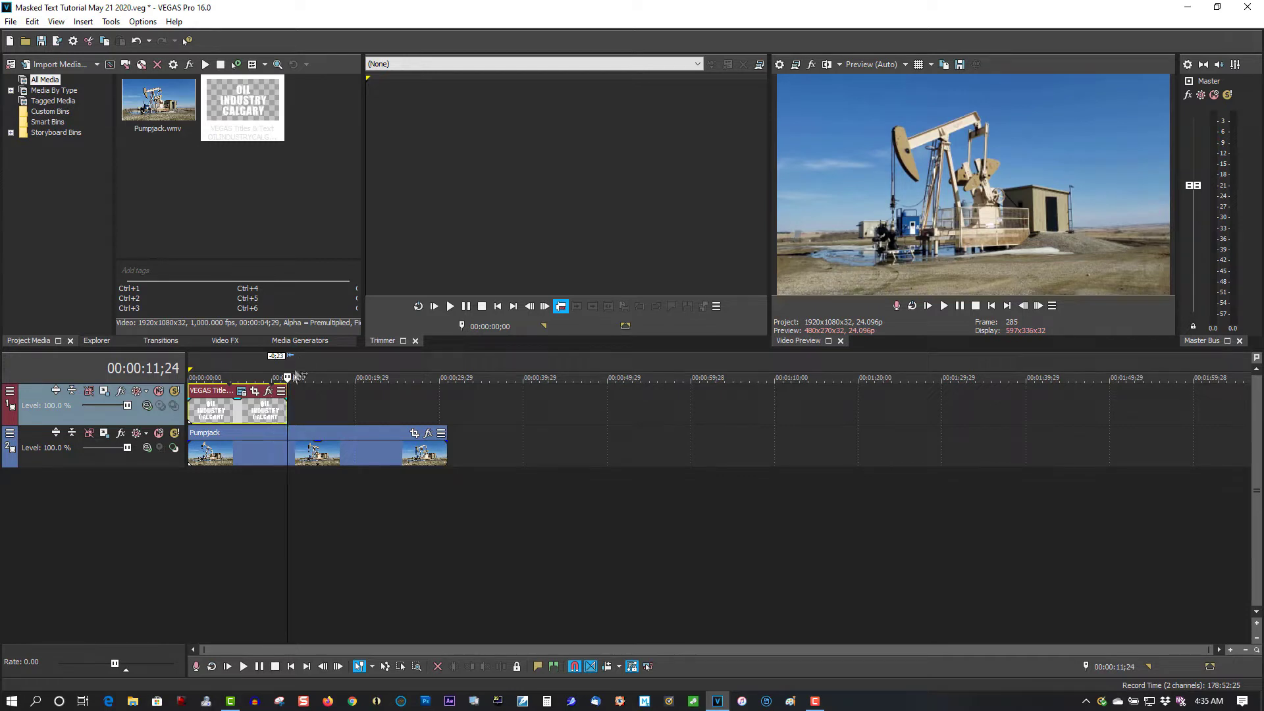
click(992, 306)
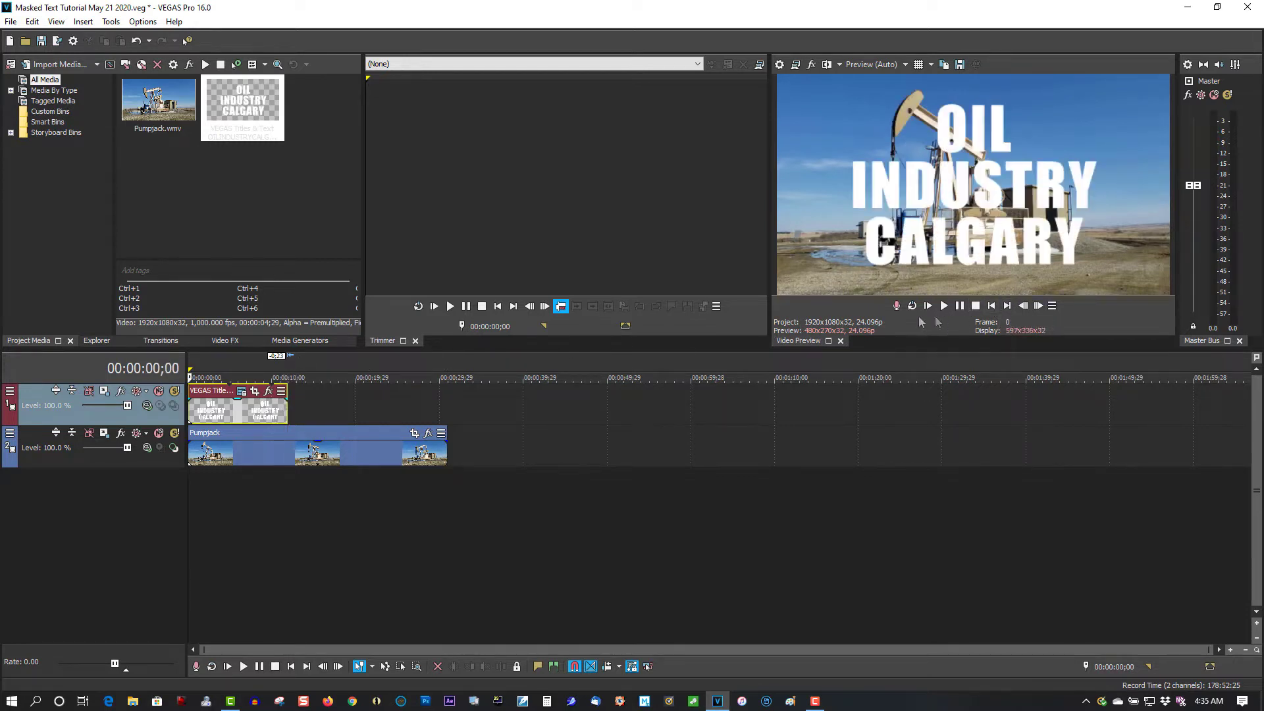
- Add a white Solid Color event on a new track below the Pumpjack clip and extend it to match the title's length
click(302, 341)
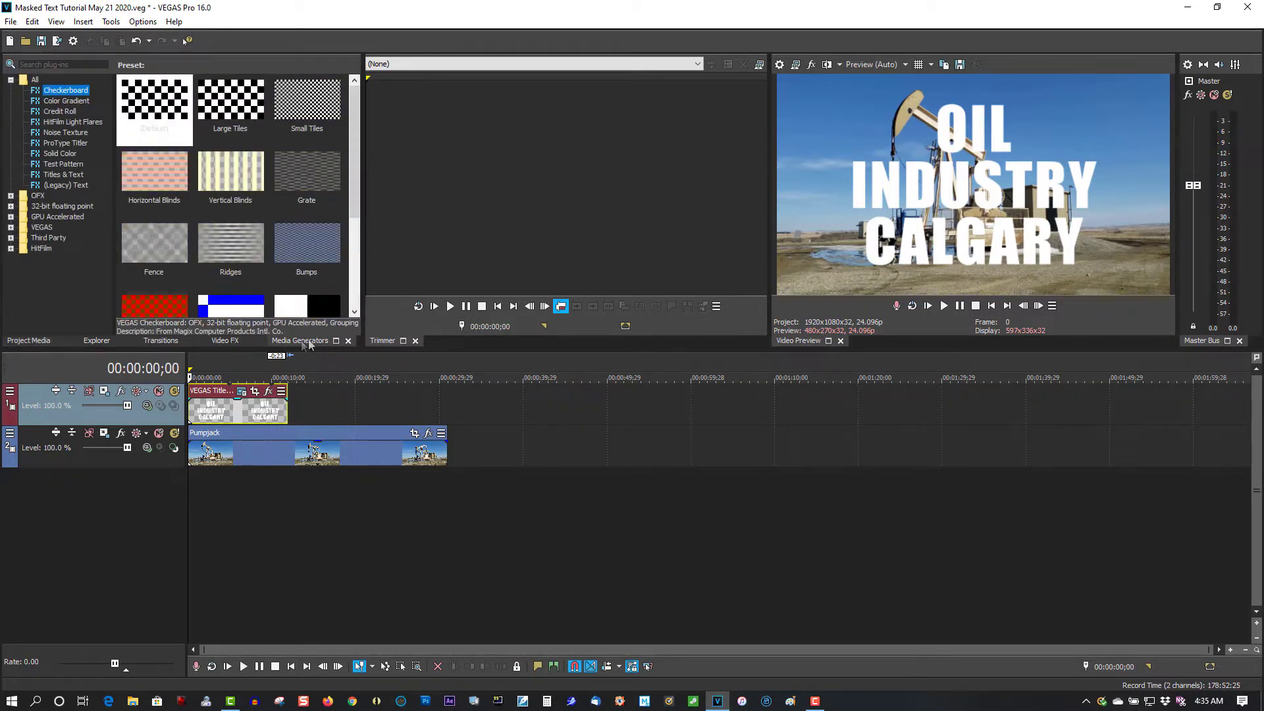
click(62, 153)
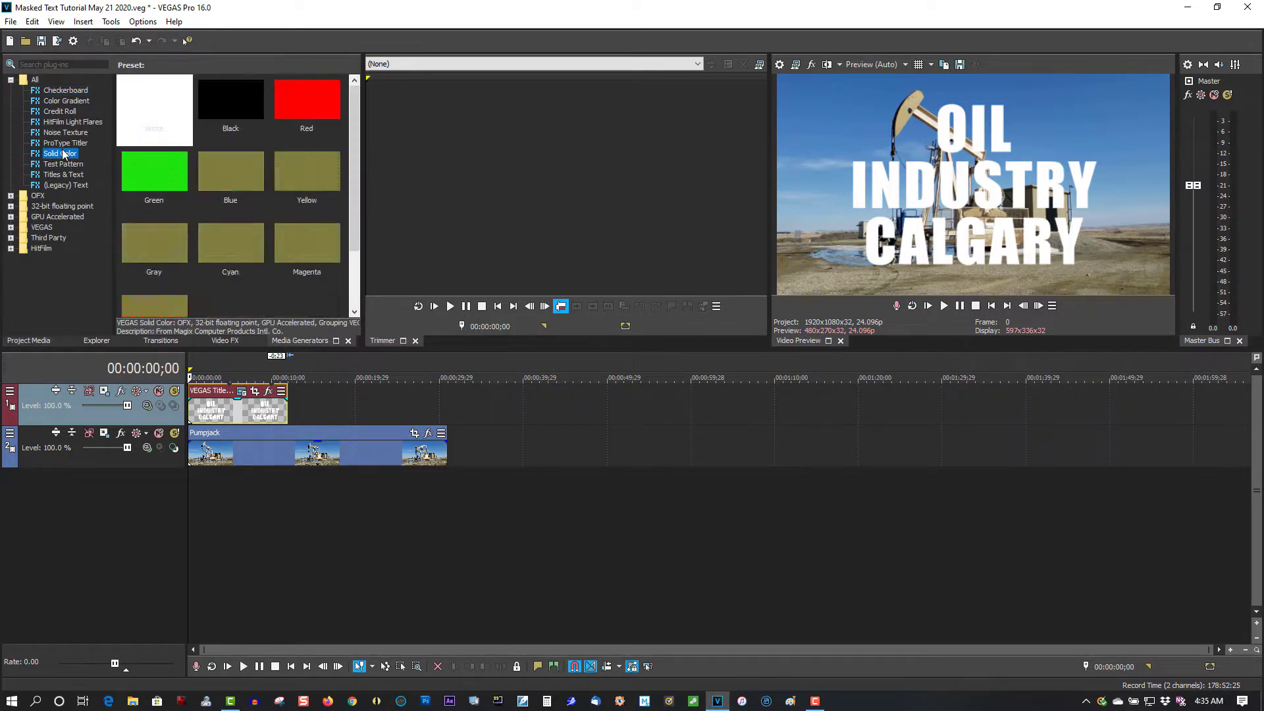
click(154, 130)
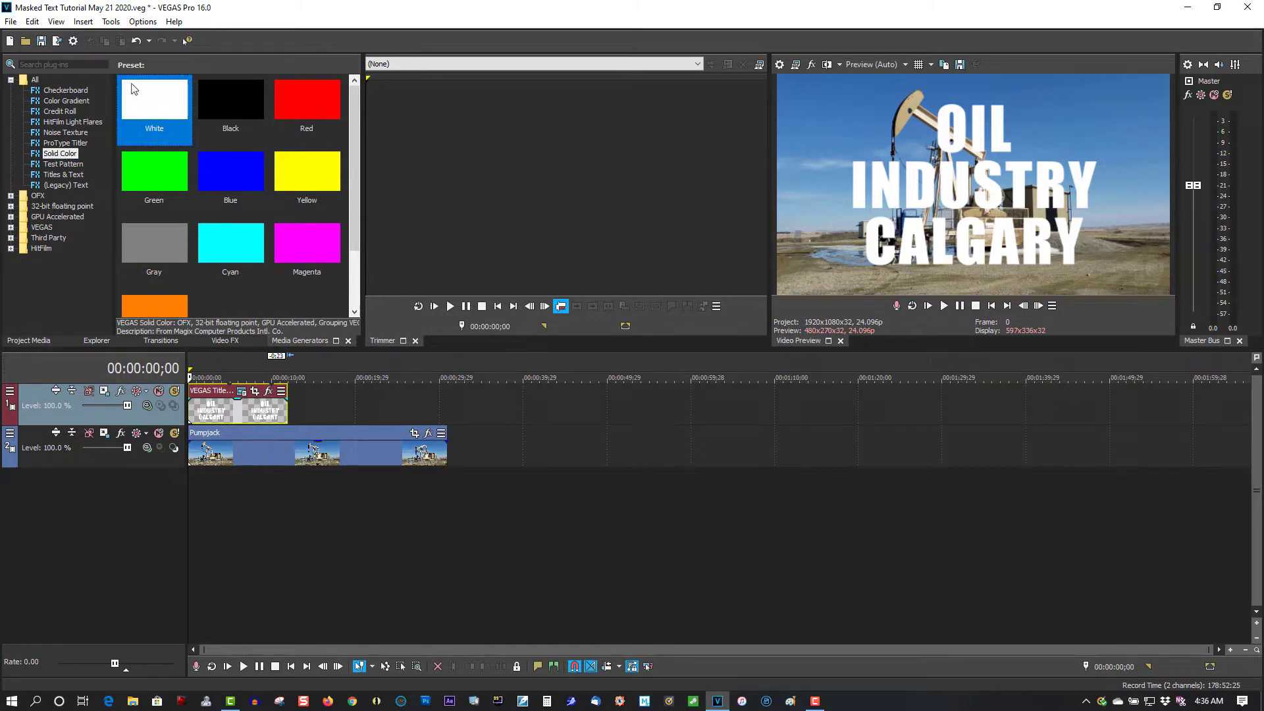
drag(127, 84, 186, 492)
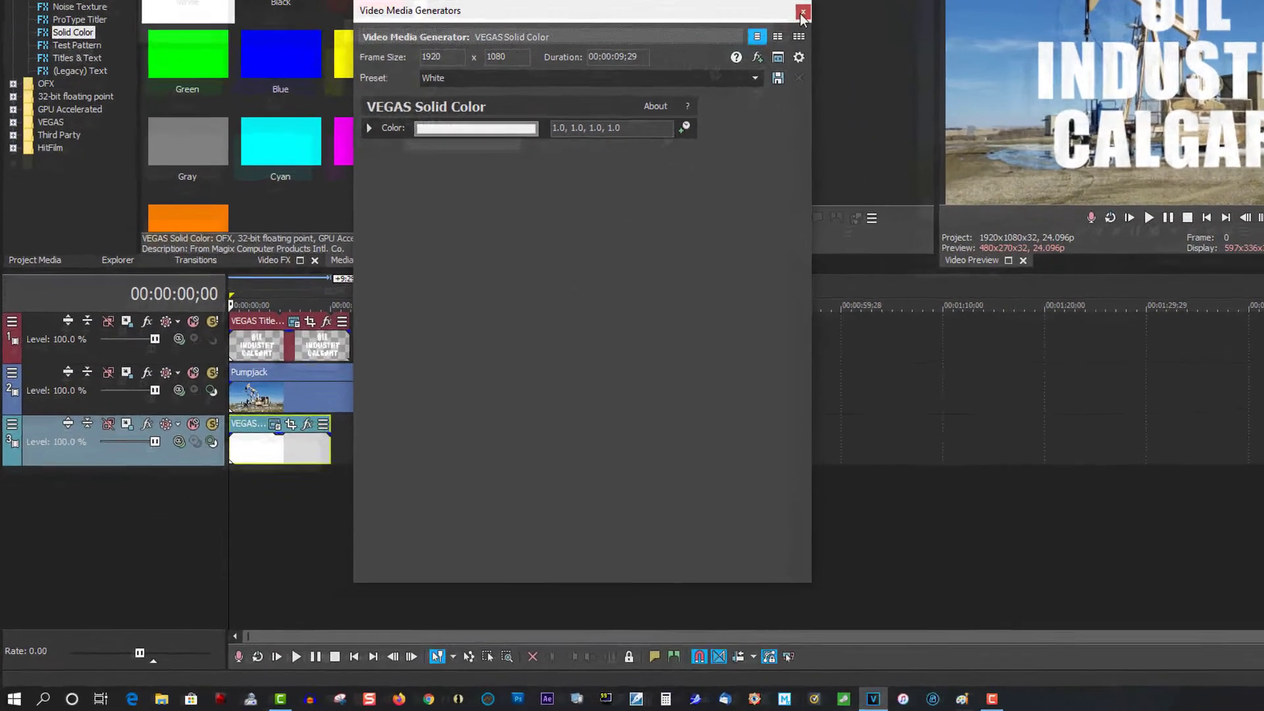
click(658, 137)
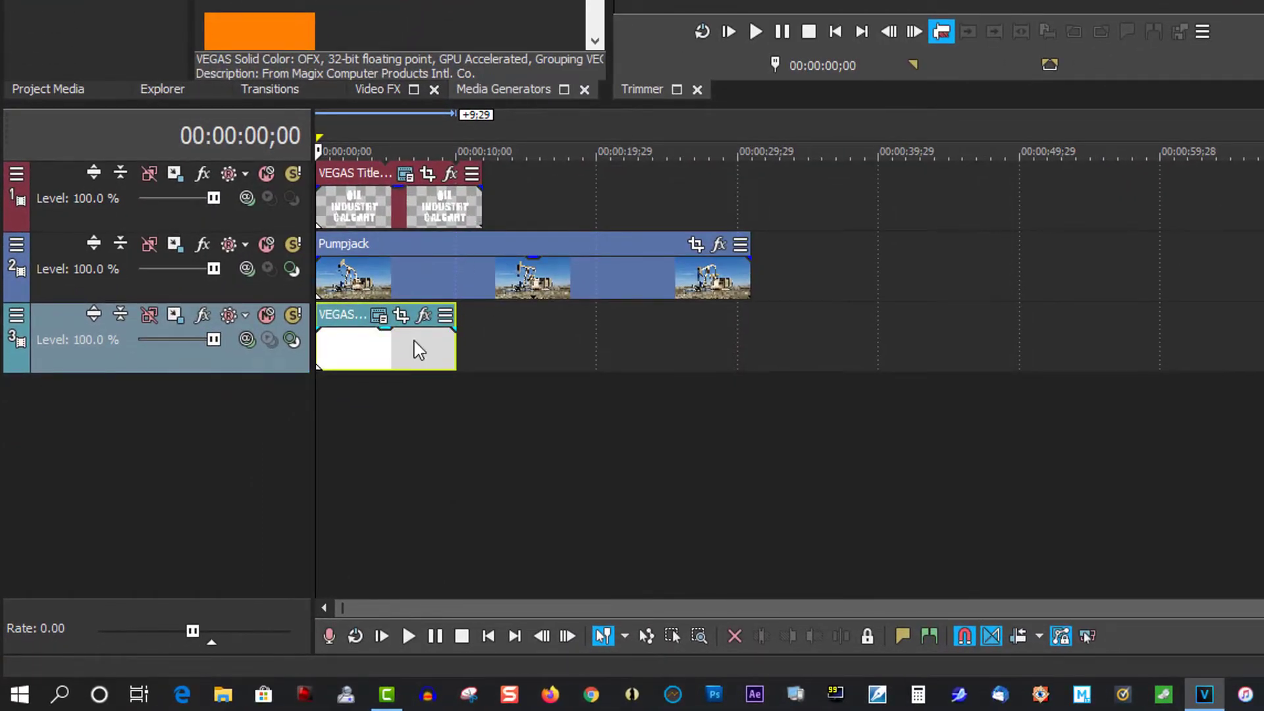
drag(454, 356, 482, 353)
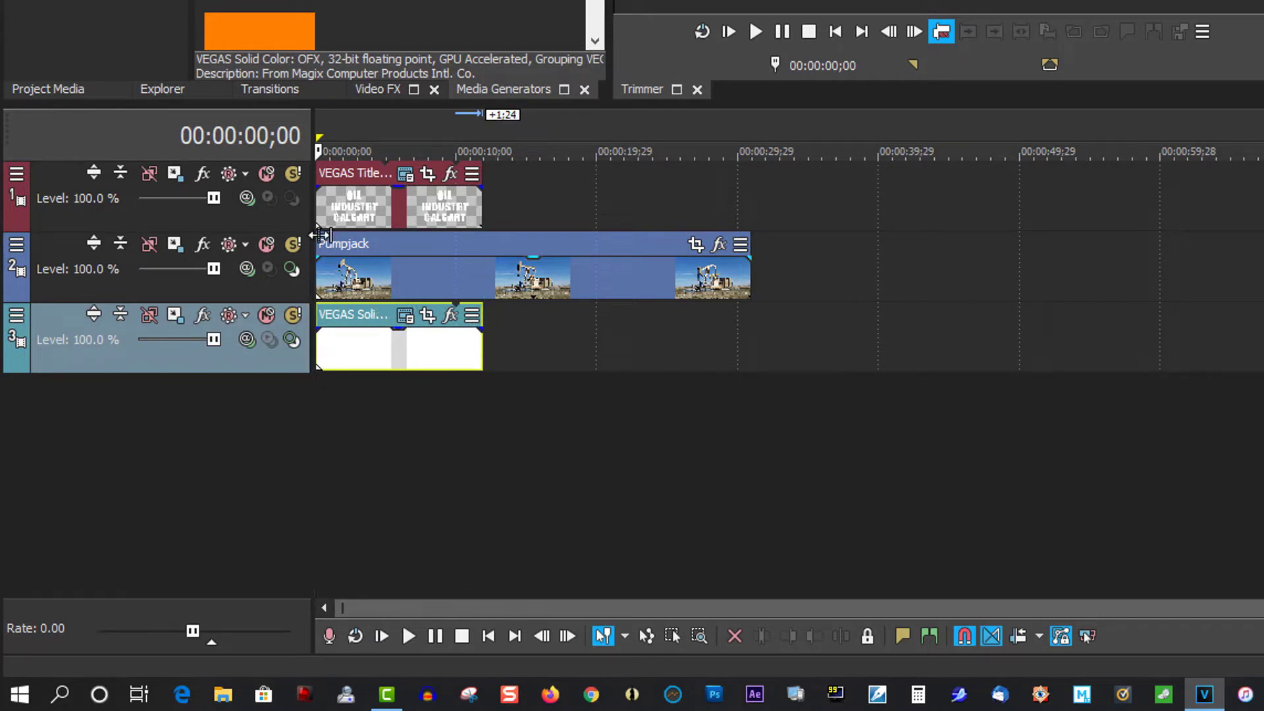
- Set the title track's compositing mode to Multiply (Mask) and make the Pumpjack track its compositing child
click(245, 198)
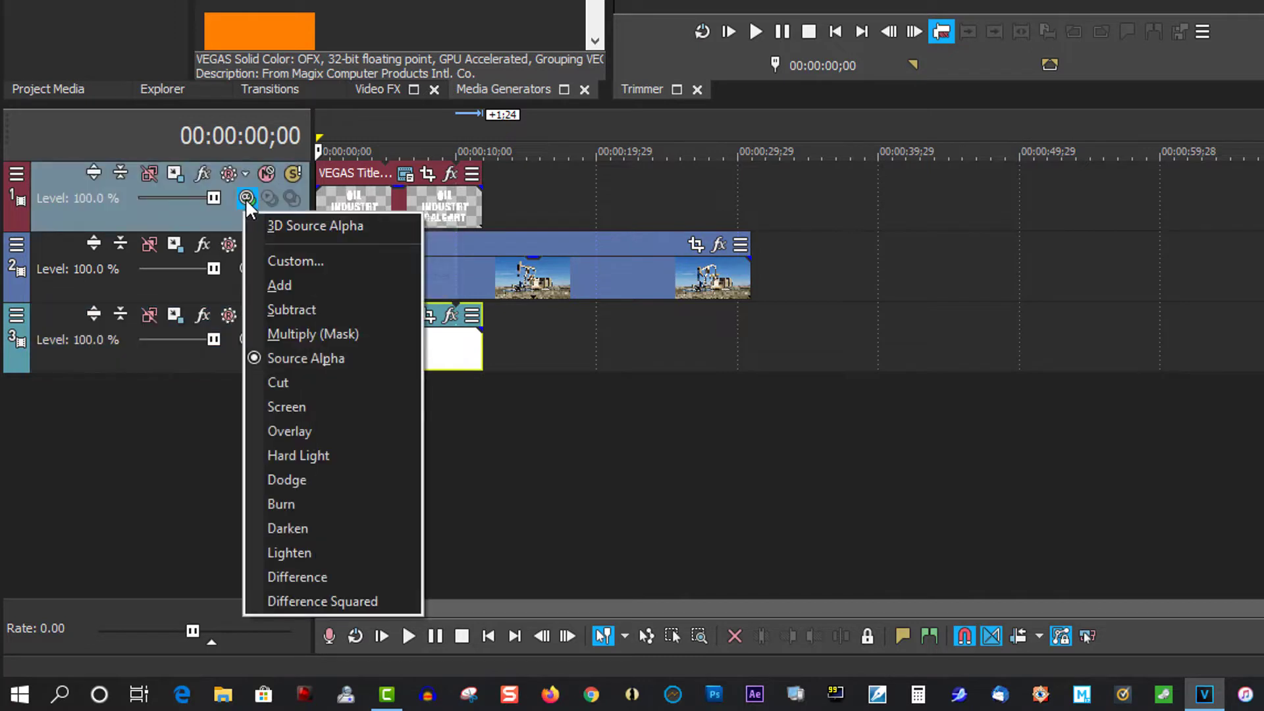
click(287, 326)
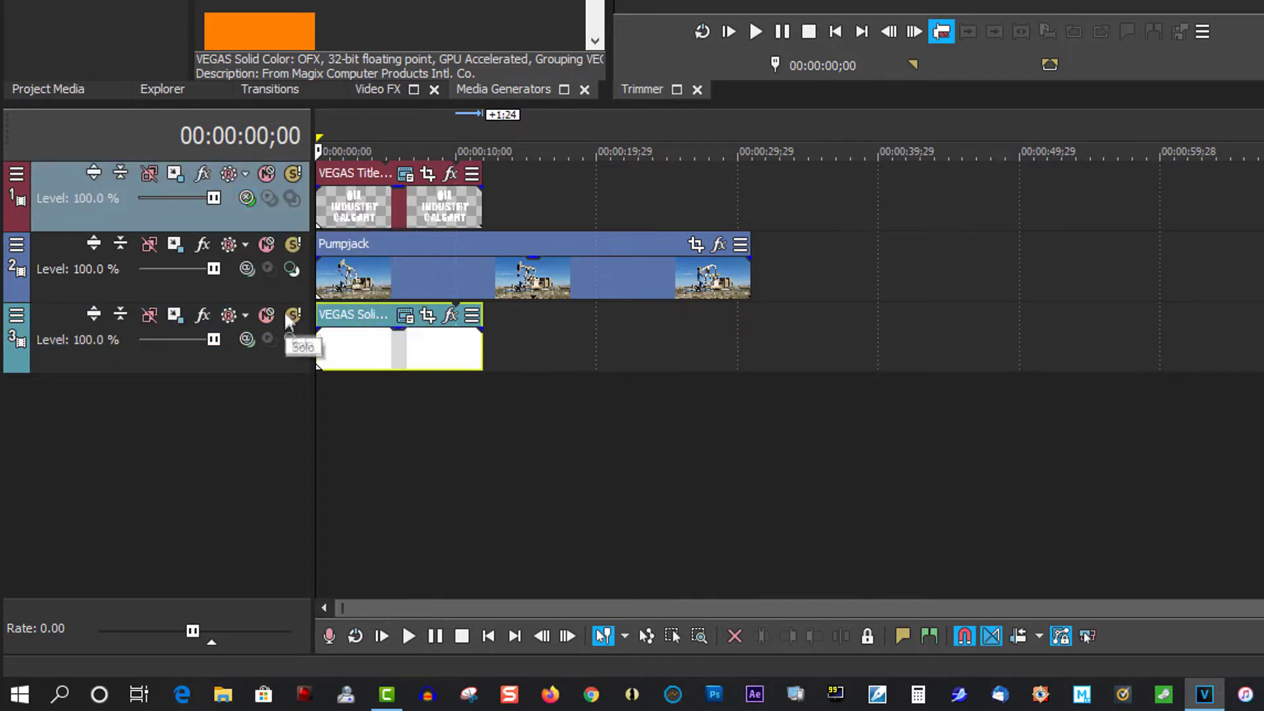
click(286, 277)
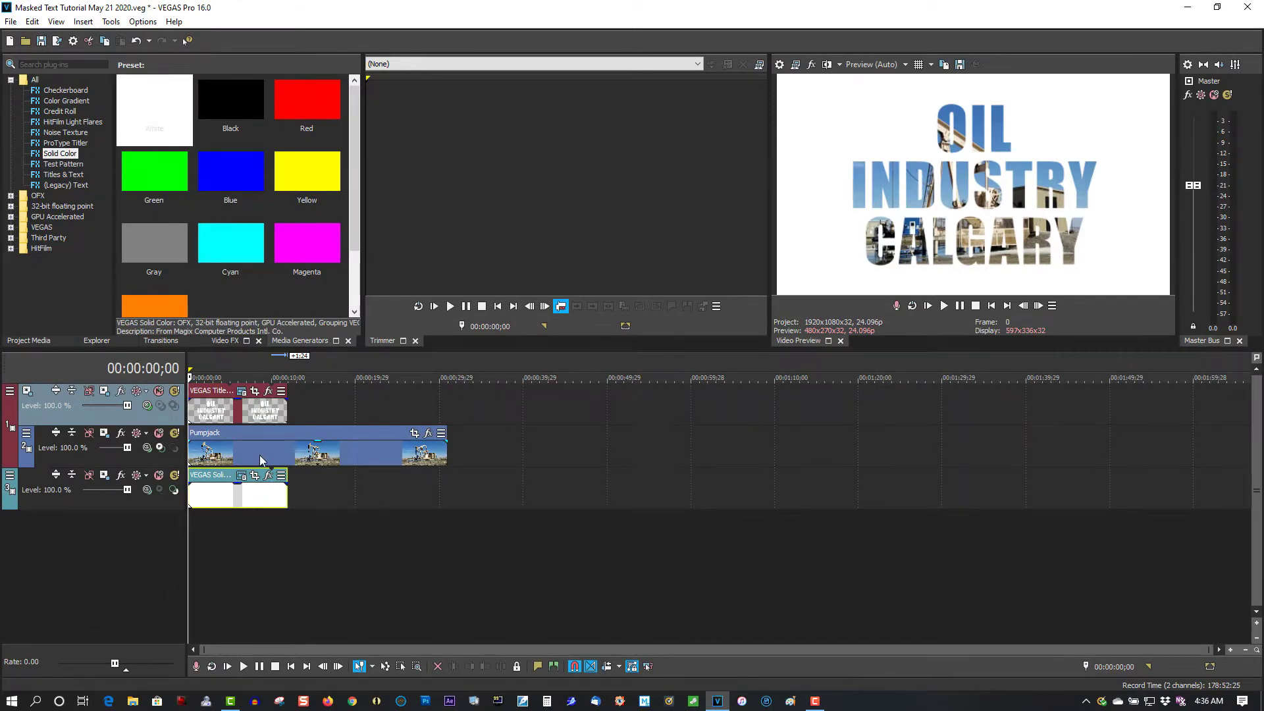
- Enable the title's shadow with offset X -0.075 and offset Y 0.075, and close the title settings
click(242, 395)
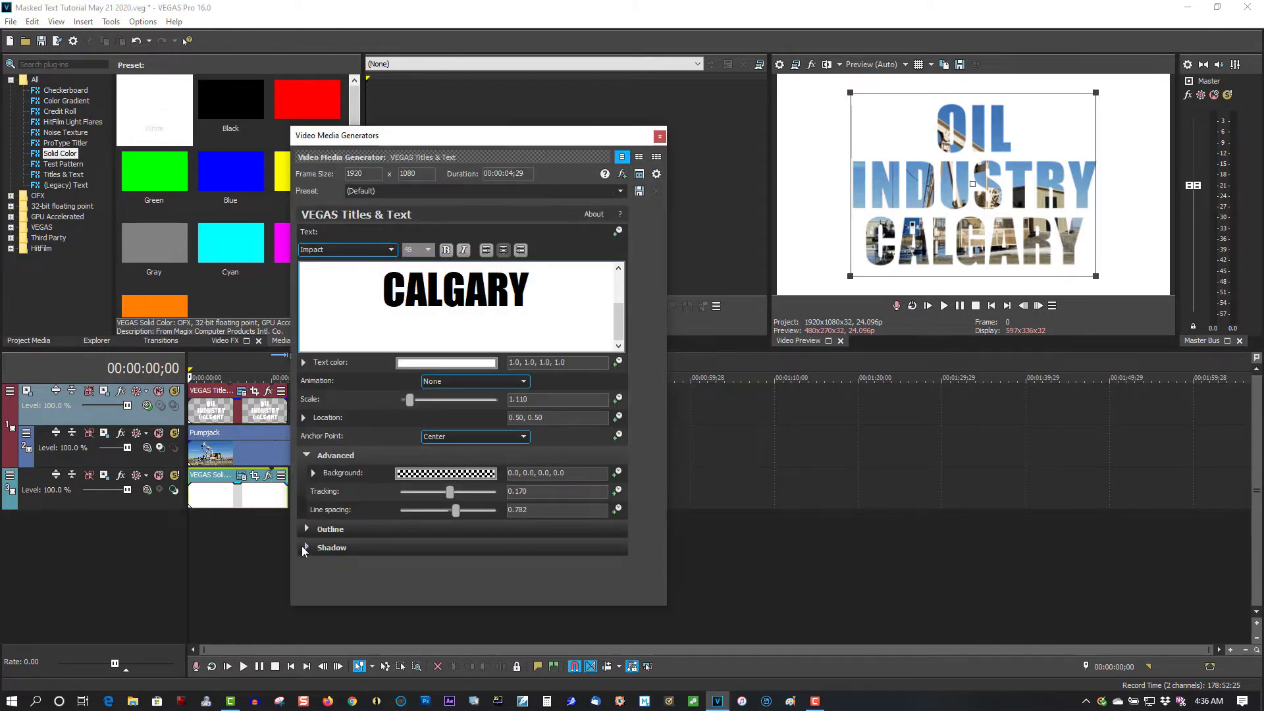
click(304, 547)
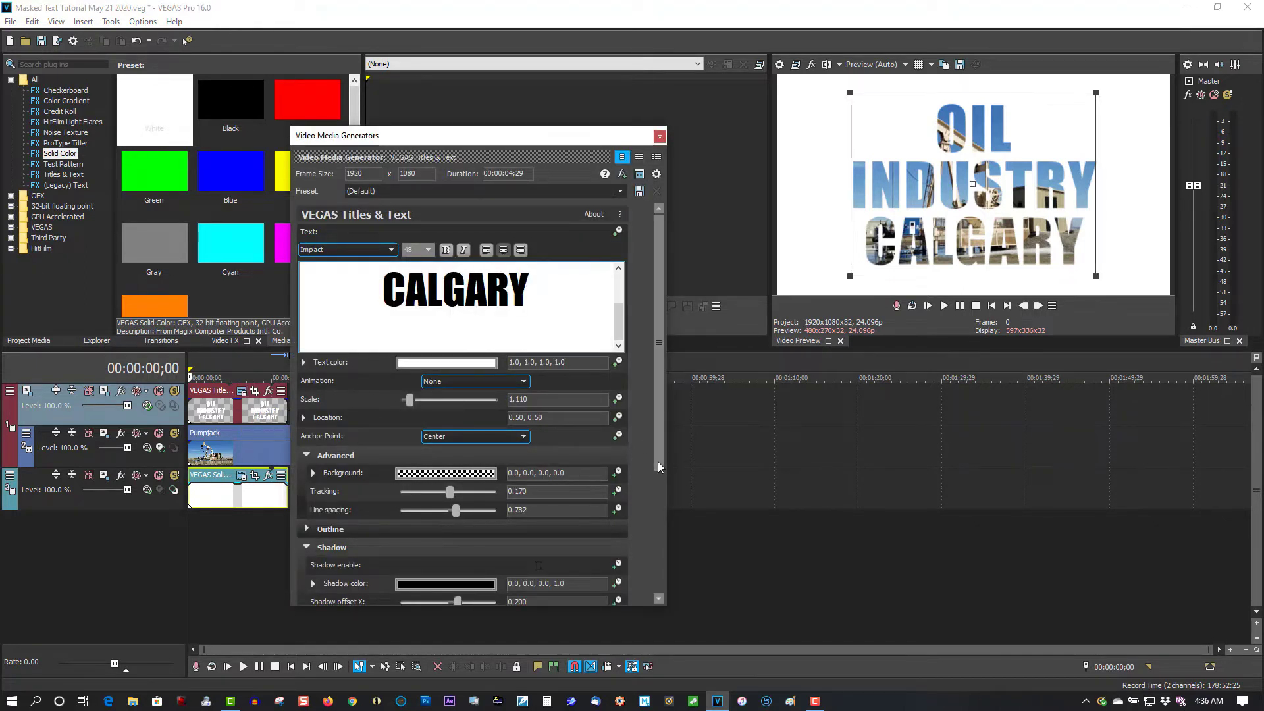
drag(658, 464, 681, 609)
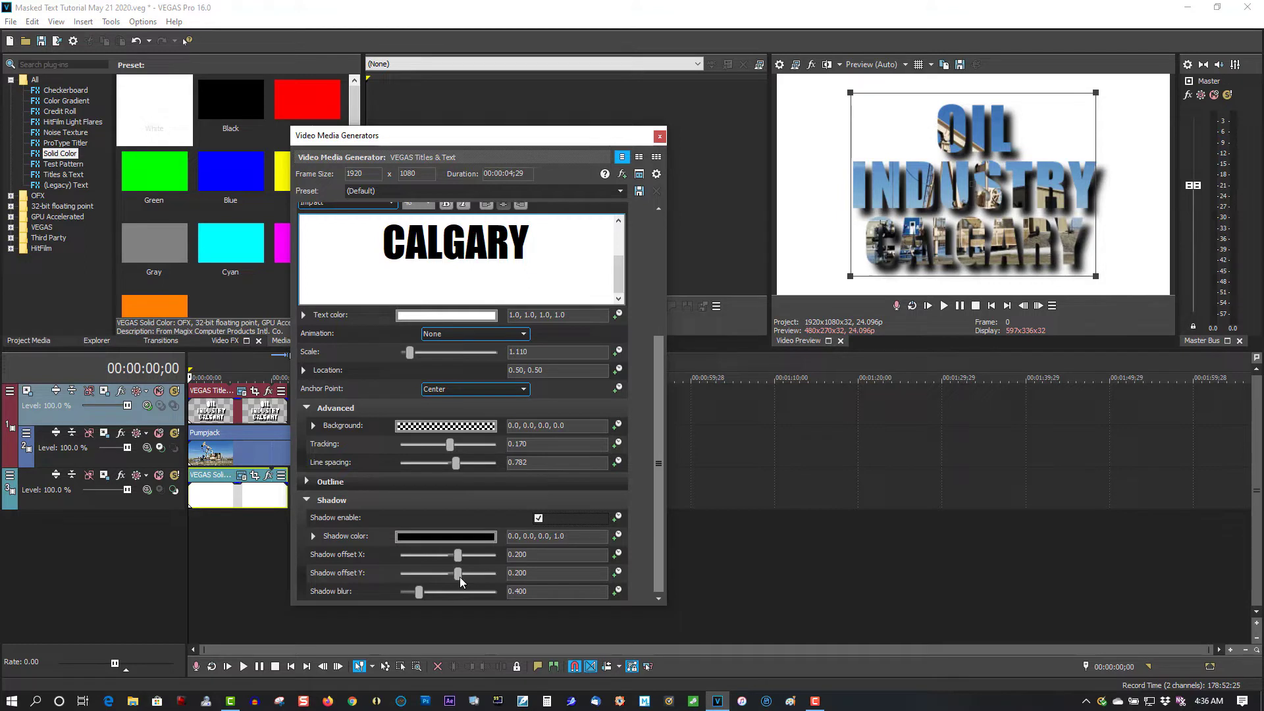
drag(459, 577, 447, 559)
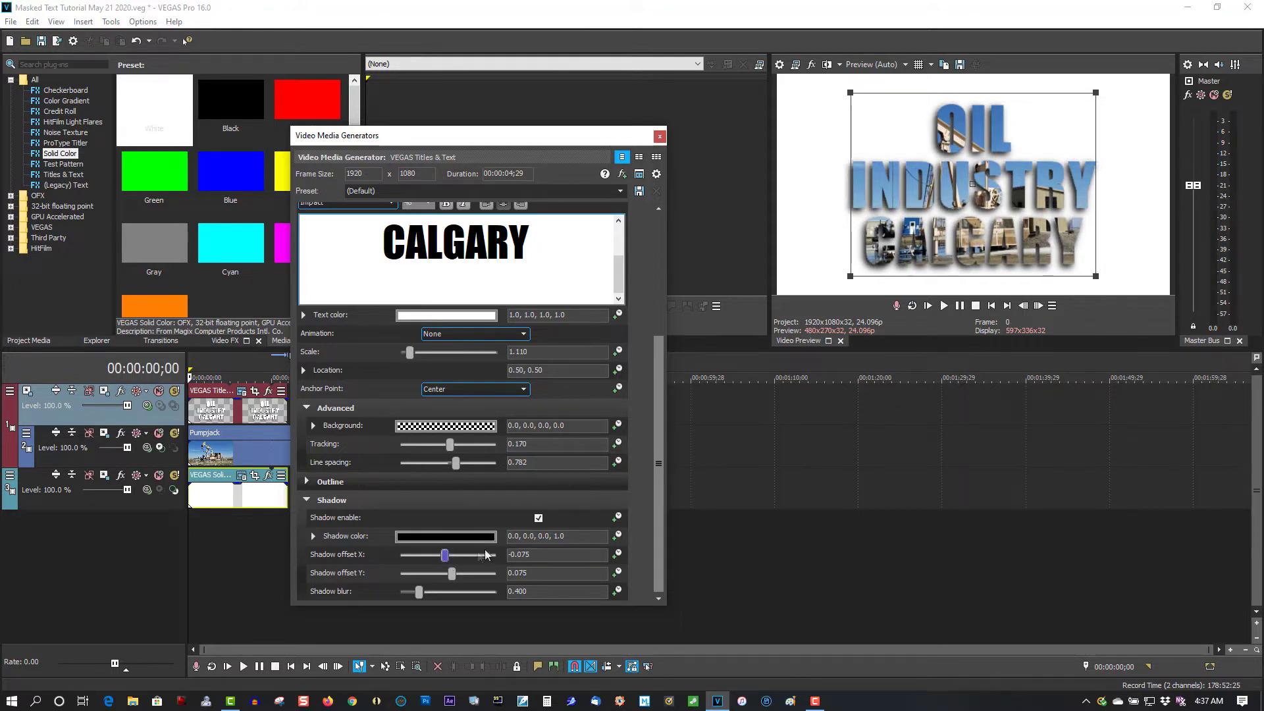
click(660, 137)
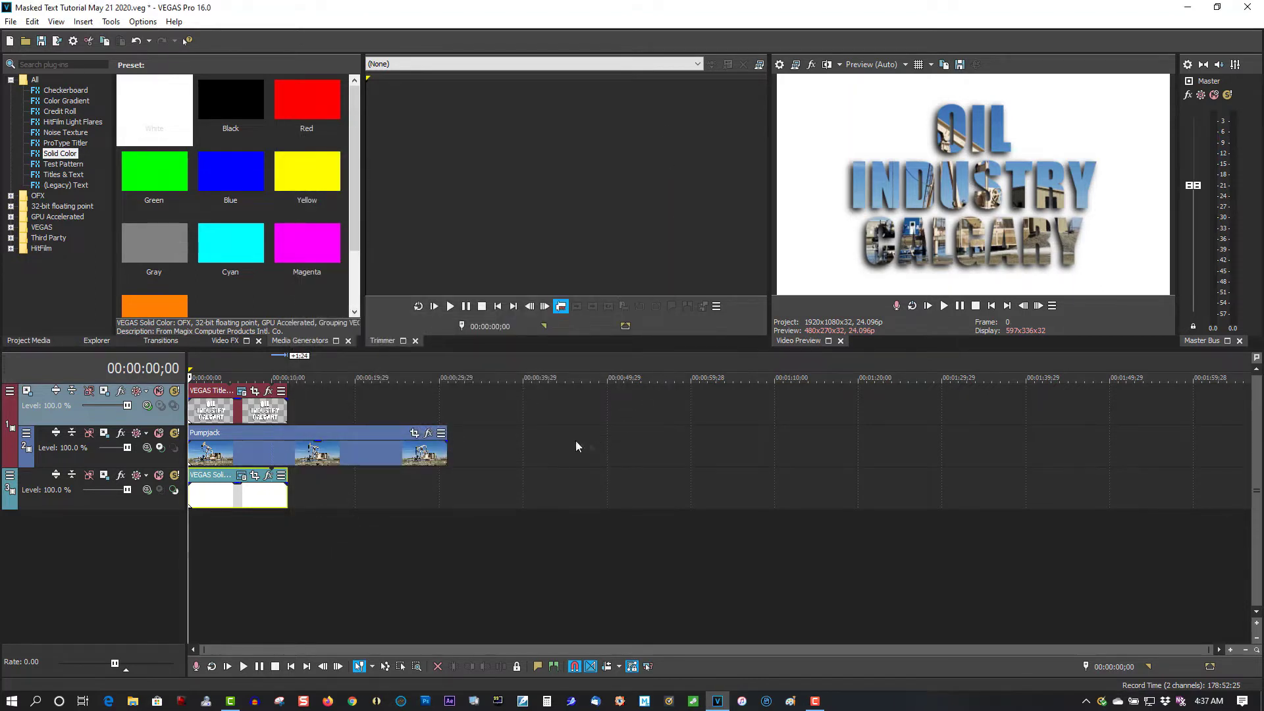
- Play the masked title from the project start to check the shadow, and return the playhead to the start
click(949, 307)
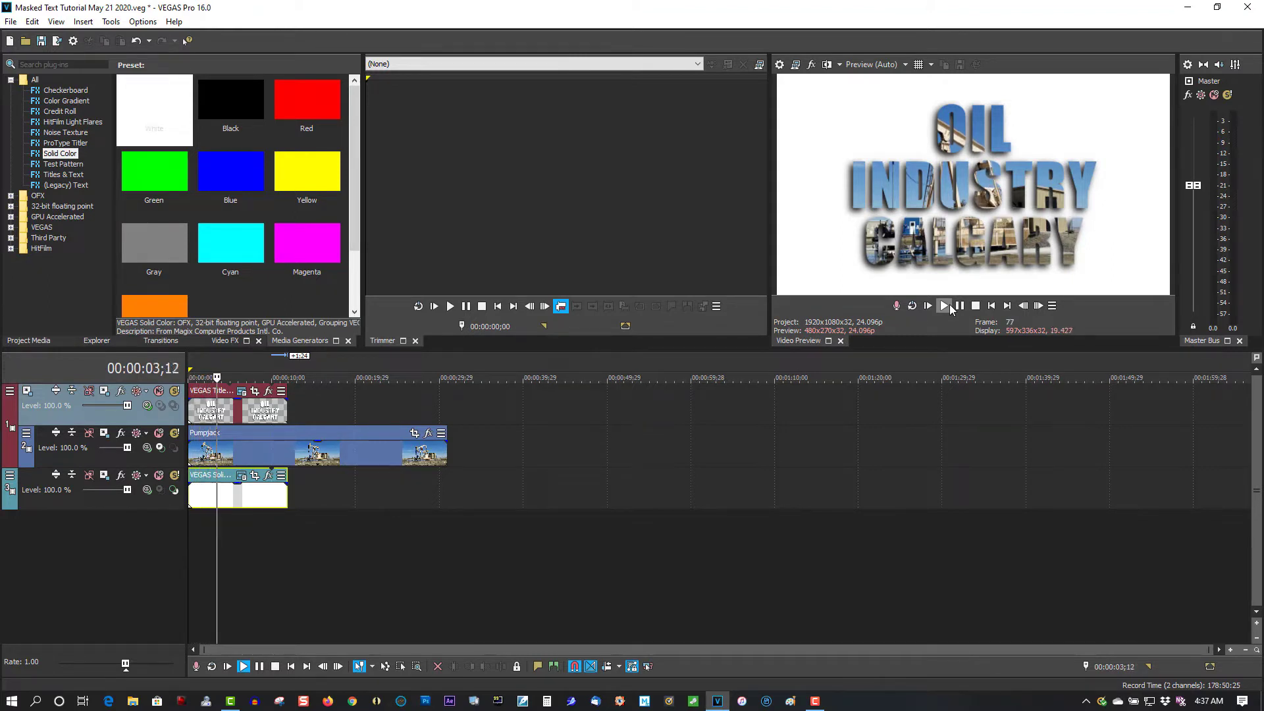
click(990, 307)
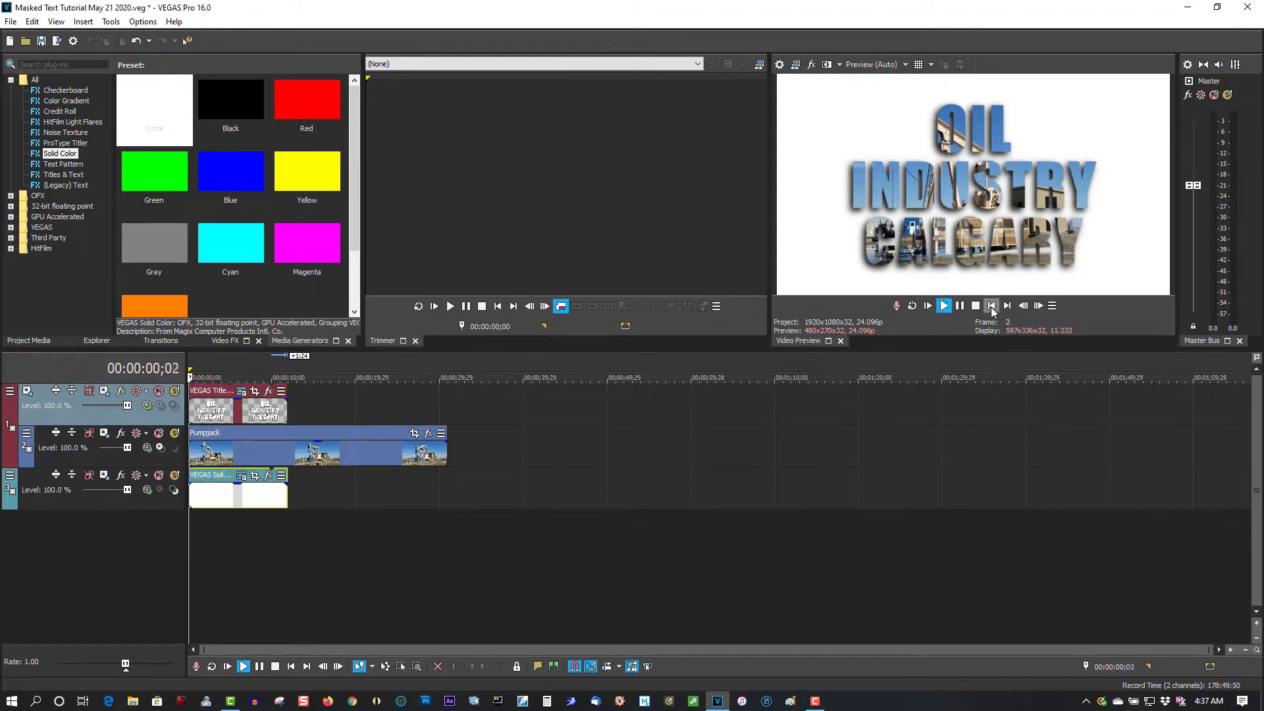
click(991, 306)
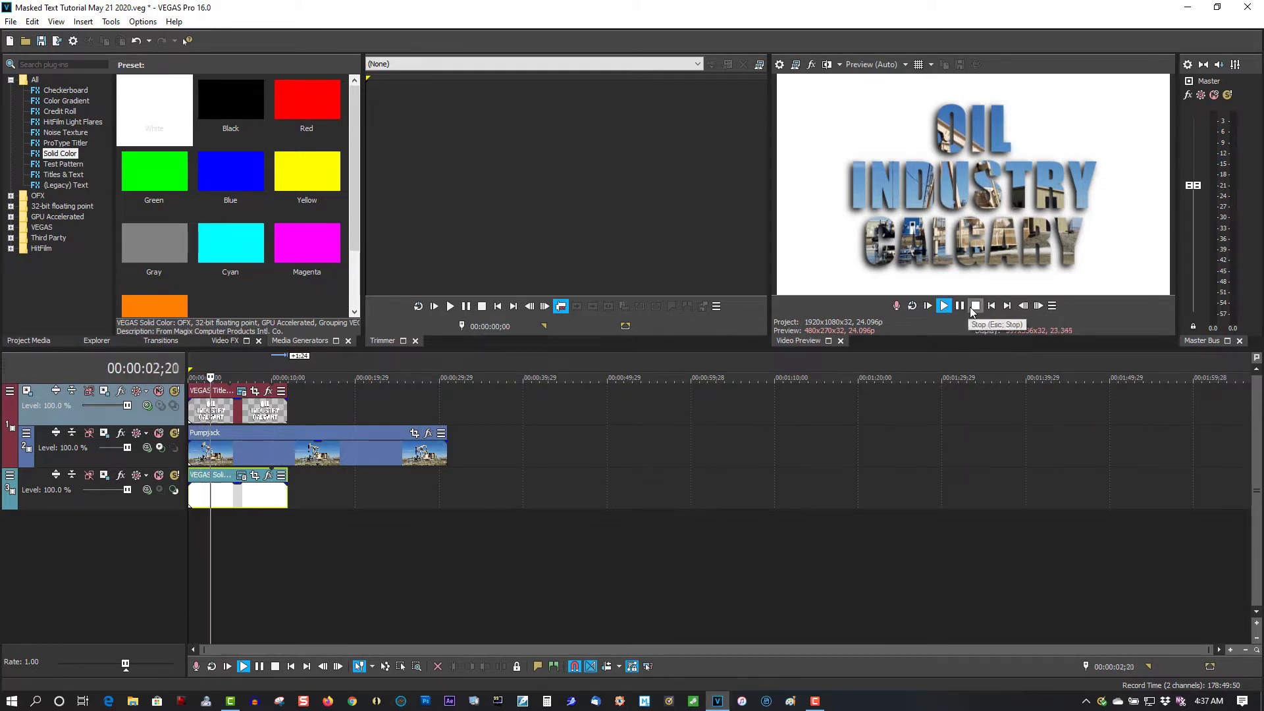
click(961, 307)
click(991, 306)
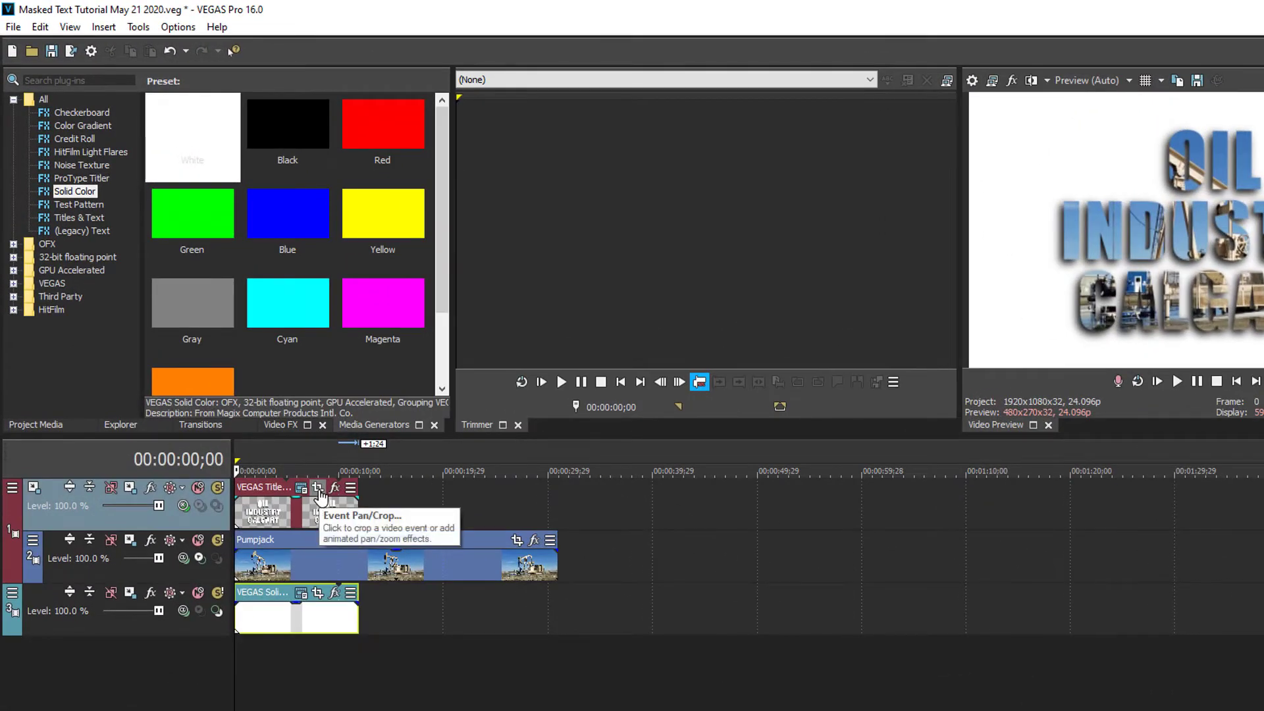
- Open Event Pan/Crop for the title event and add a Position keyframe at 00:00:04;15
click(319, 490)
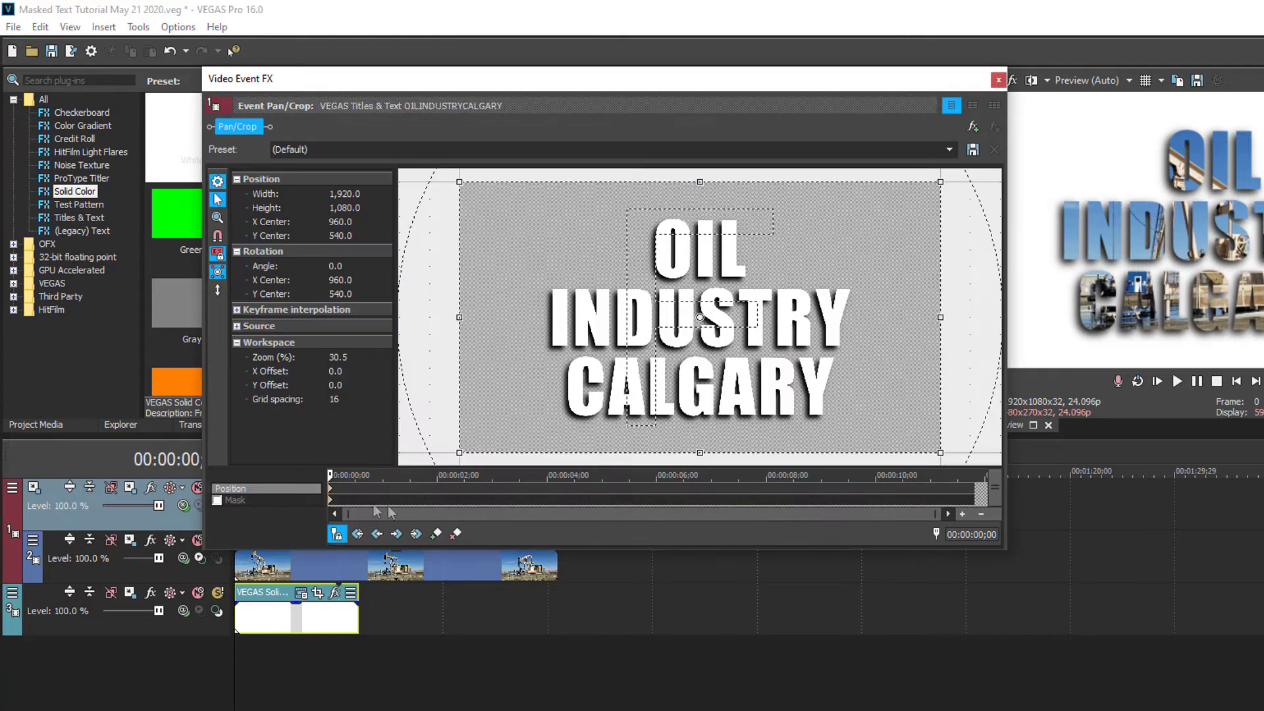
click(574, 492)
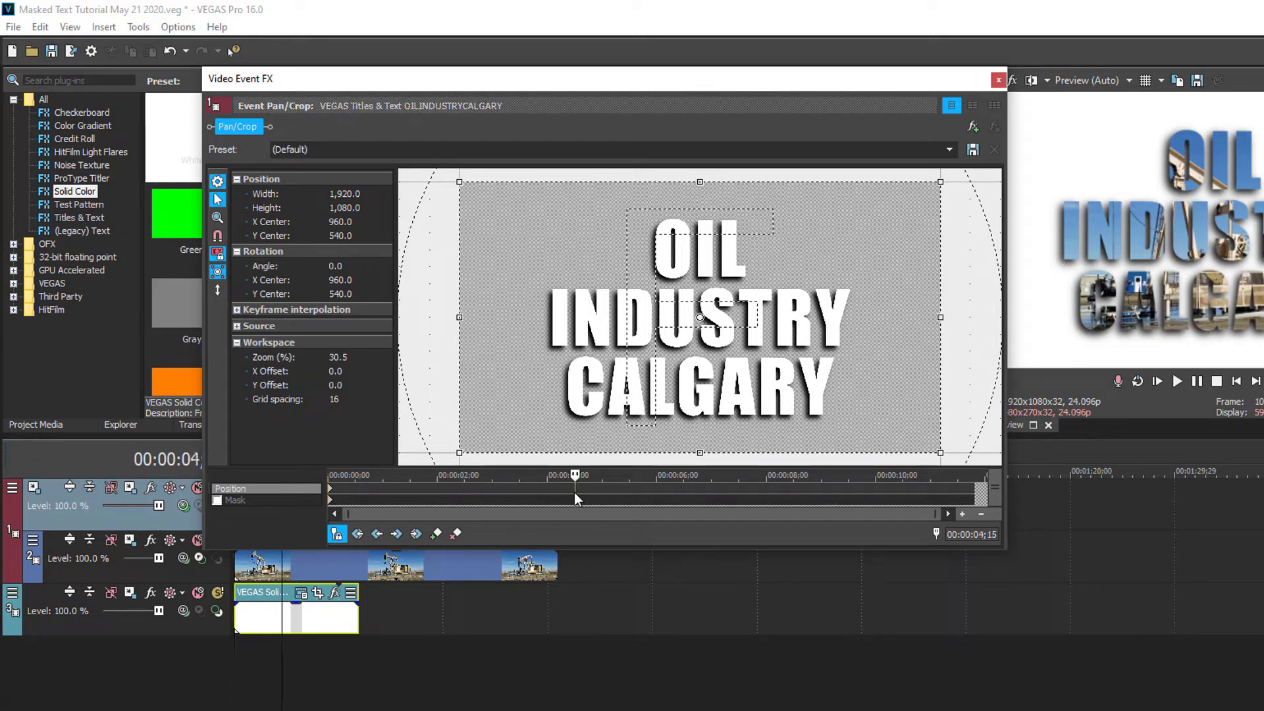
click(435, 533)
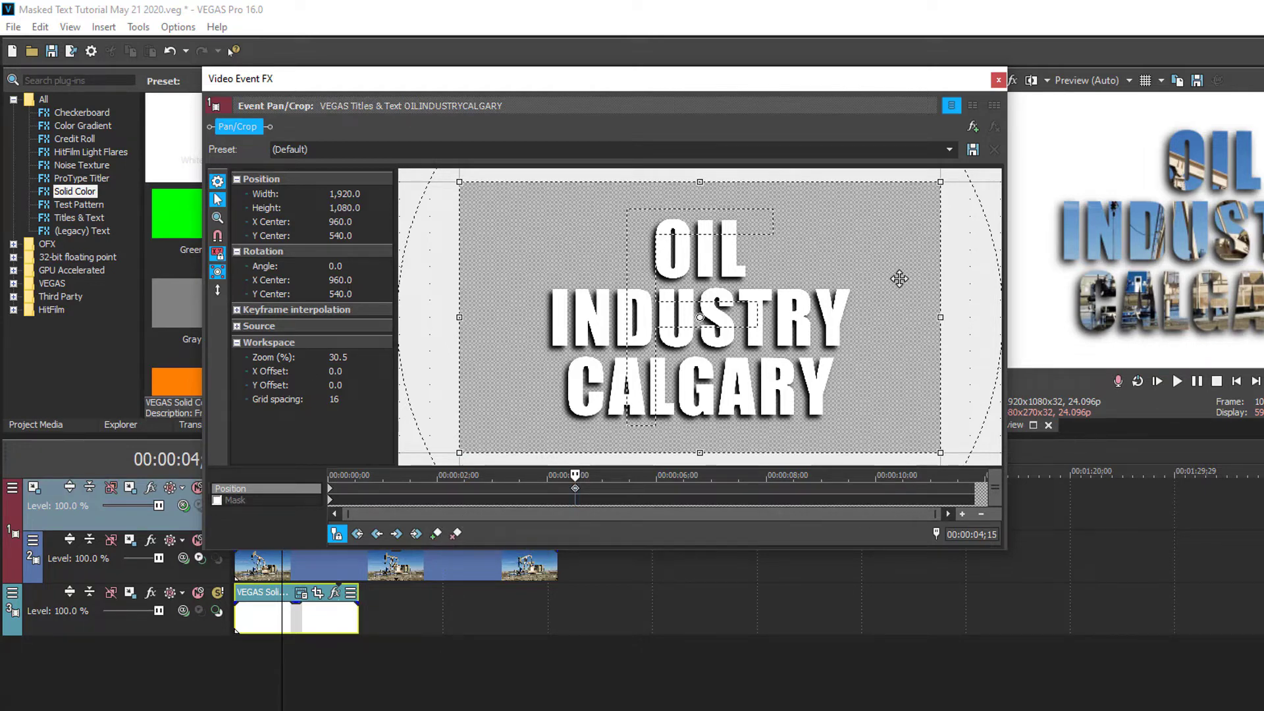
- At 00:00:10;29, restrict movement to vertical, shift the title's crop frame down to Y Center 1,524.5, and close Event Pan/Crop
click(930, 488)
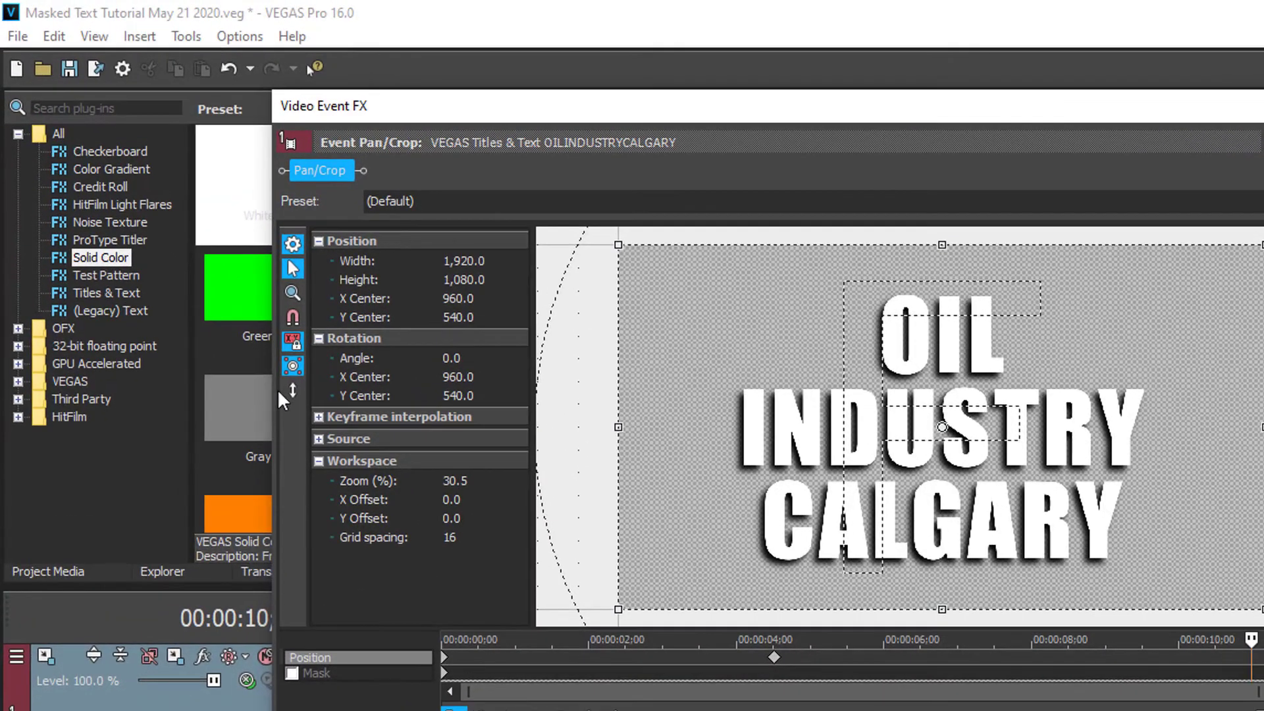
click(283, 389)
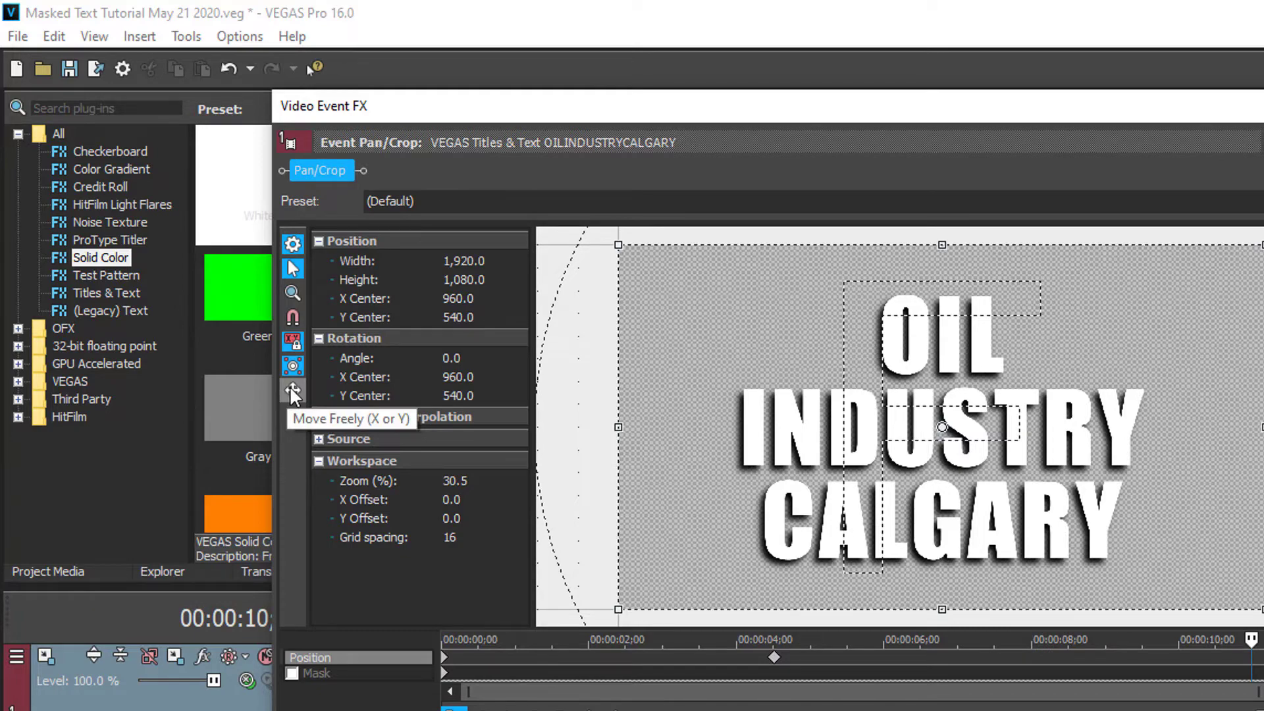
click(292, 393)
click(291, 392)
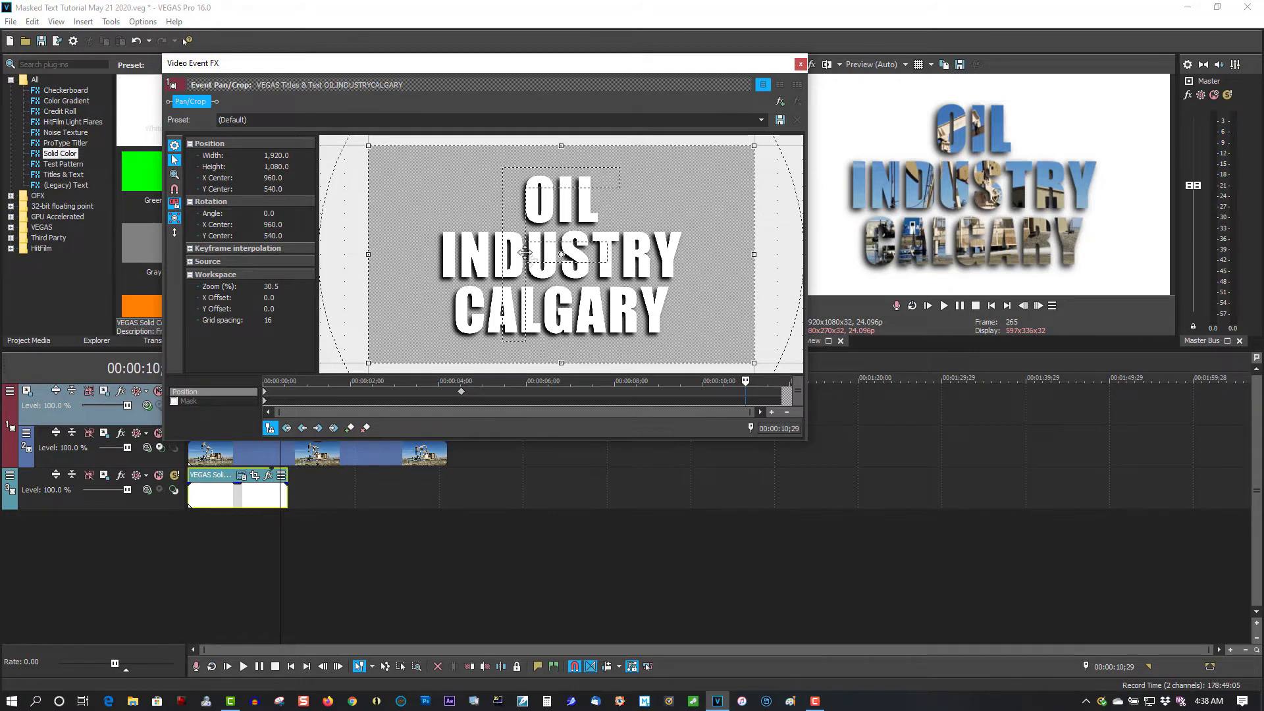
drag(517, 178, 509, 375)
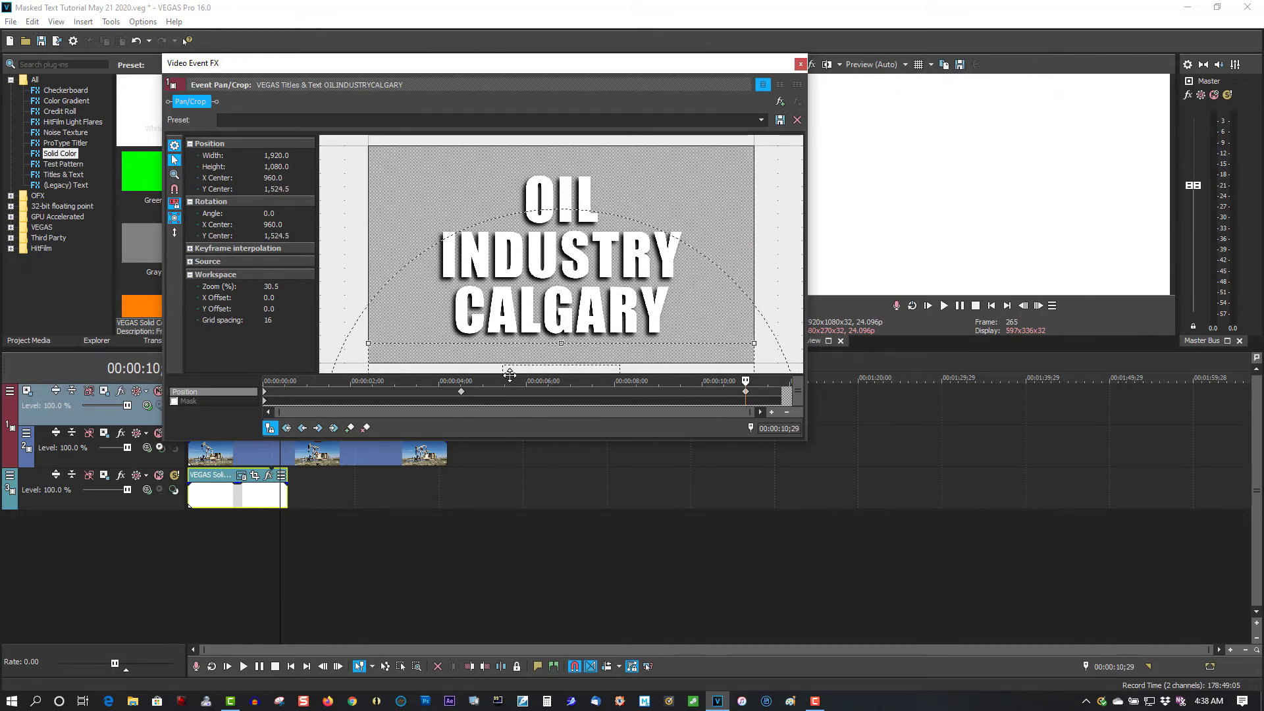
click(799, 63)
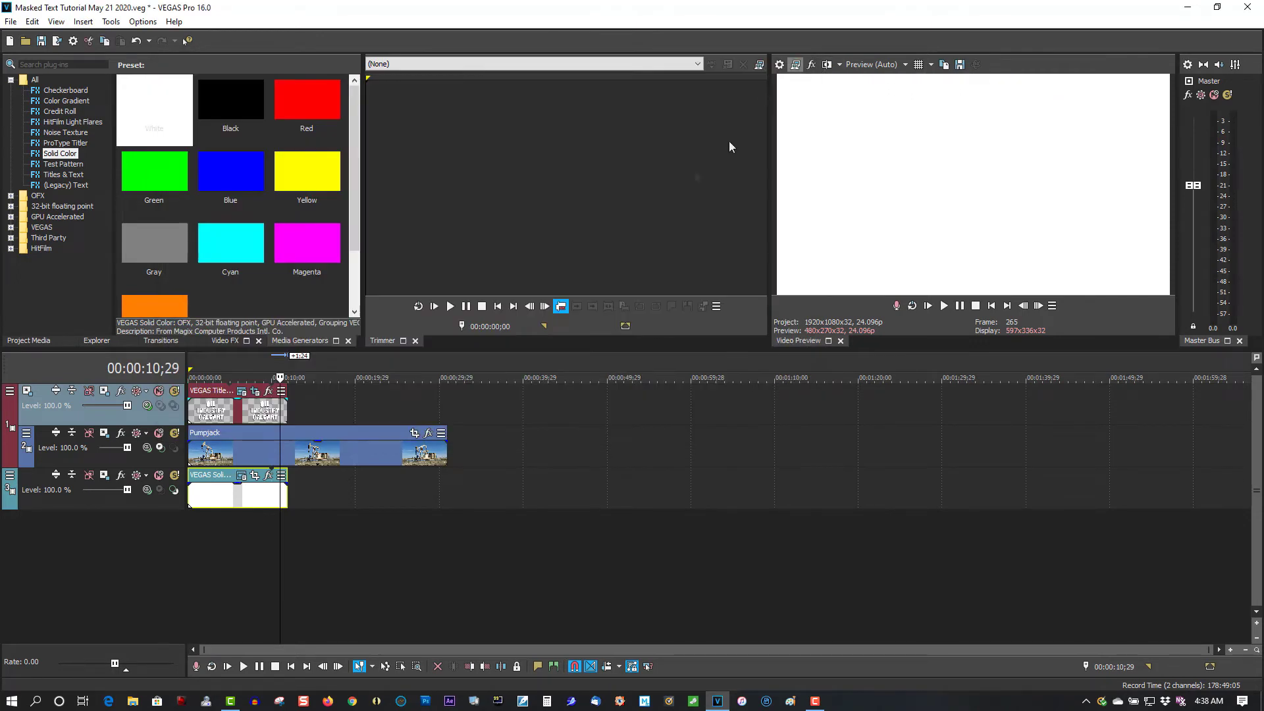
- Play the project from the start to check the title's upward exit animation
click(991, 305)
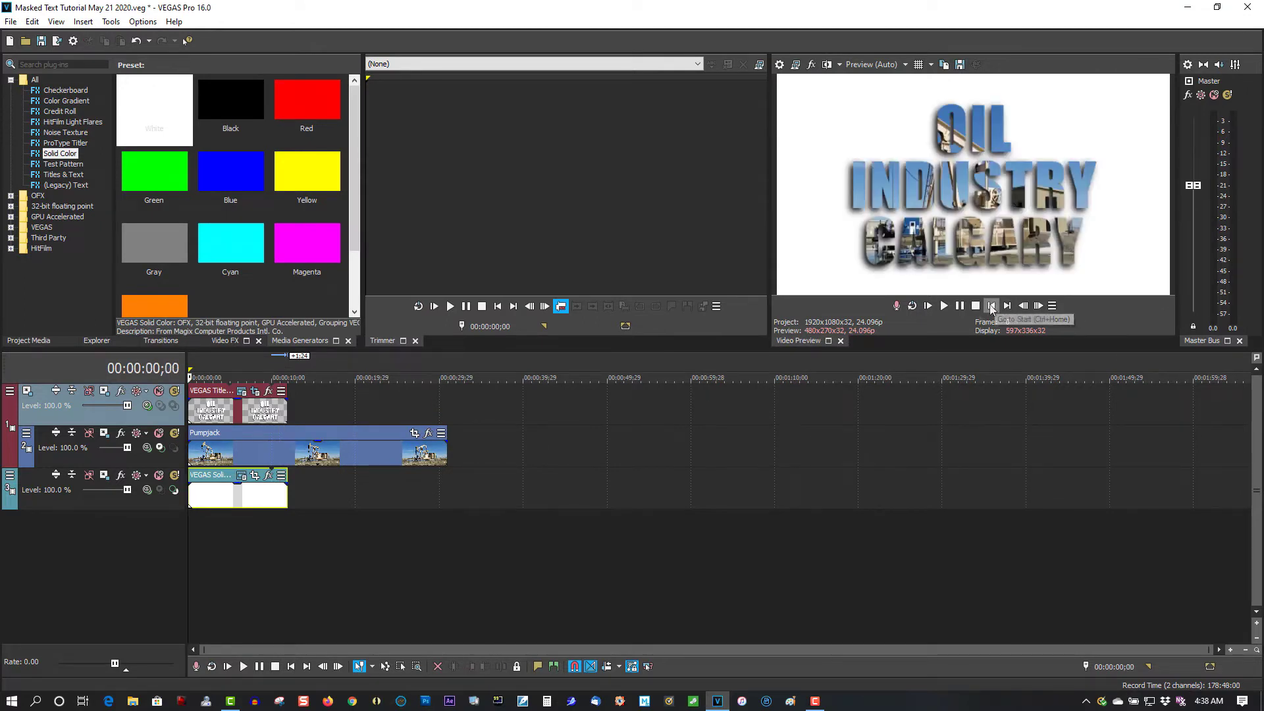
click(945, 309)
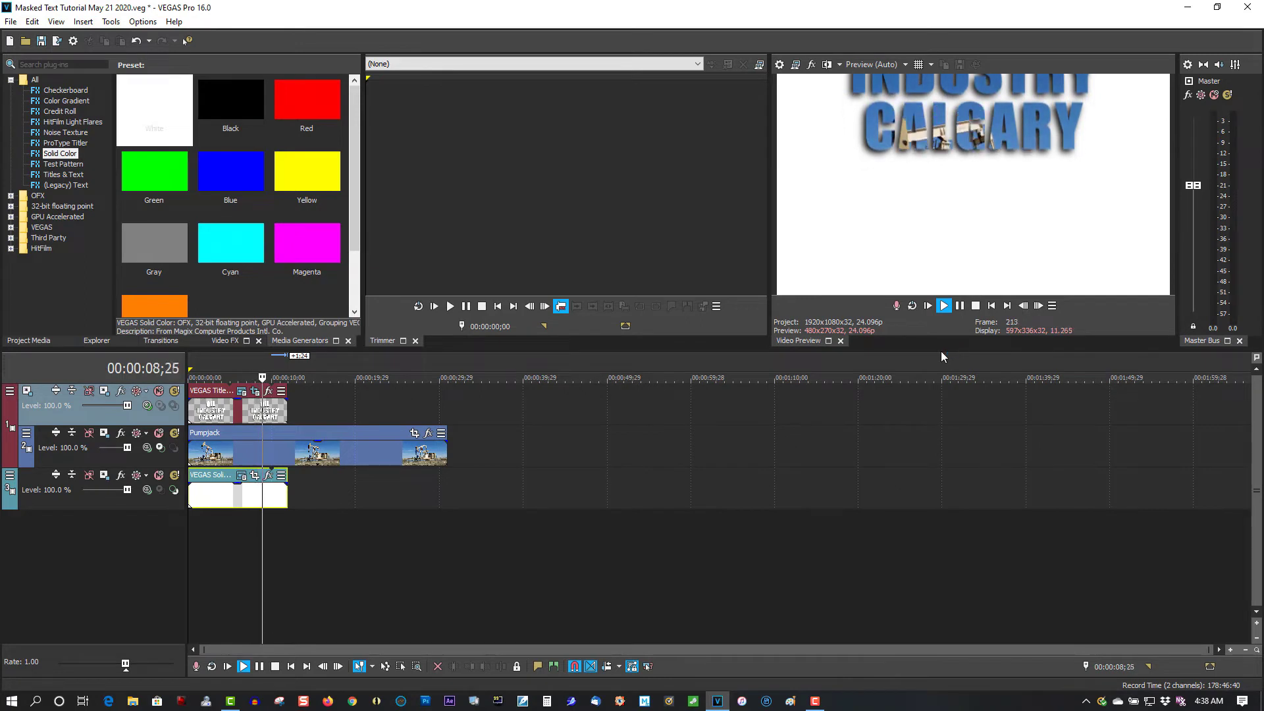
click(959, 307)
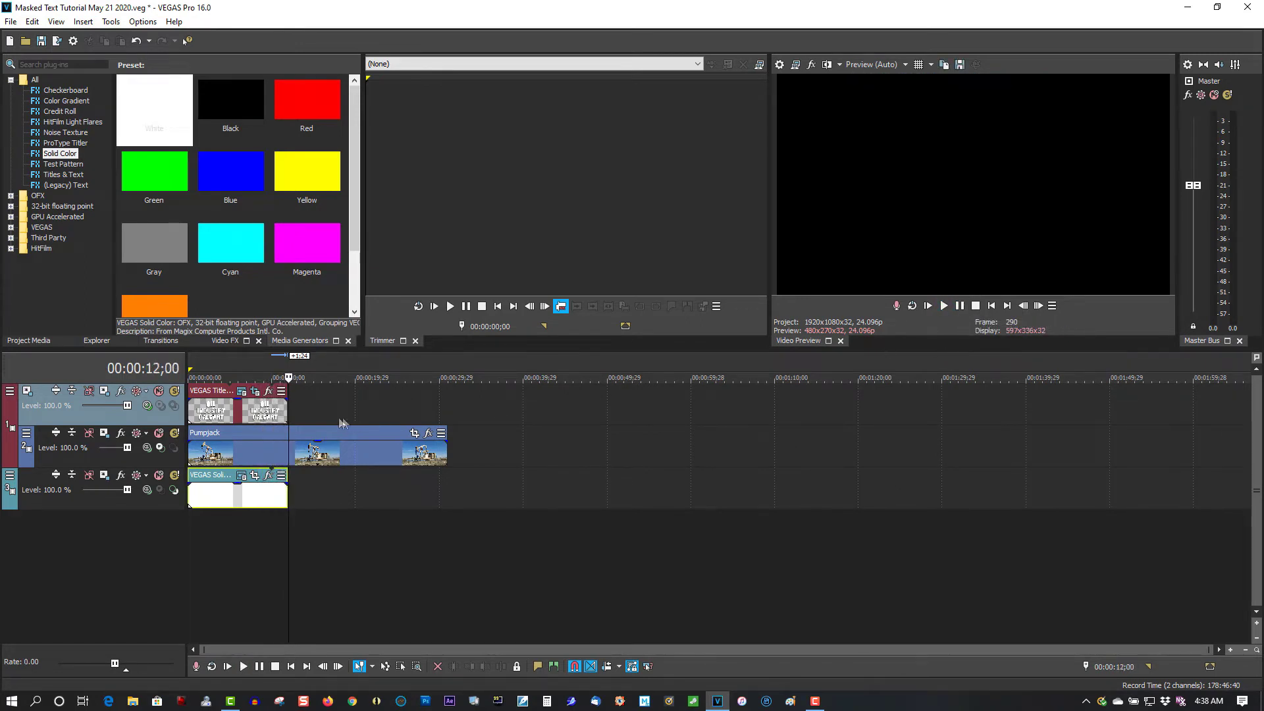
- Step through the end of the title to the frame where the text has fully exited and place a marker named IN at 00:00:10;28
click(287, 366)
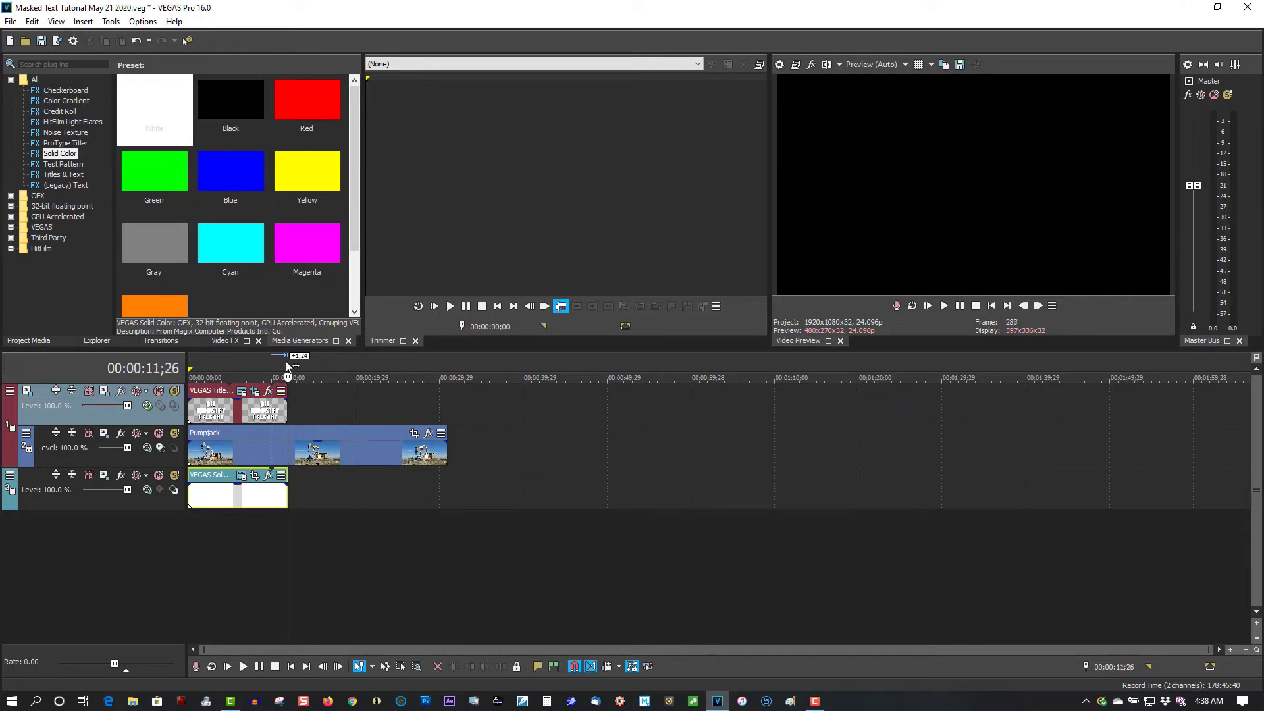
key(Left)
key(Left)
key(Left)
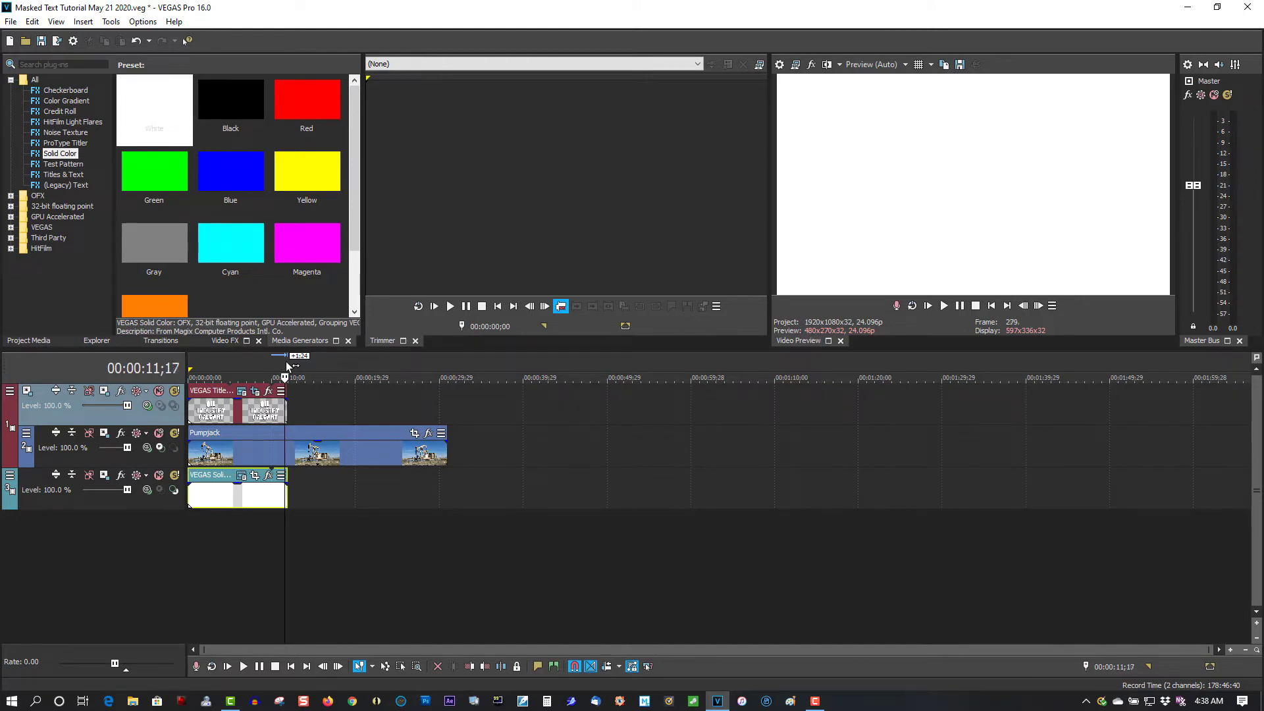
key(Left)
key(Left)
key(Left)
key(Left)
key(Left)
key(Left)
key(Left)
key(Left)
key(Left)
key(Left)
key(Left)
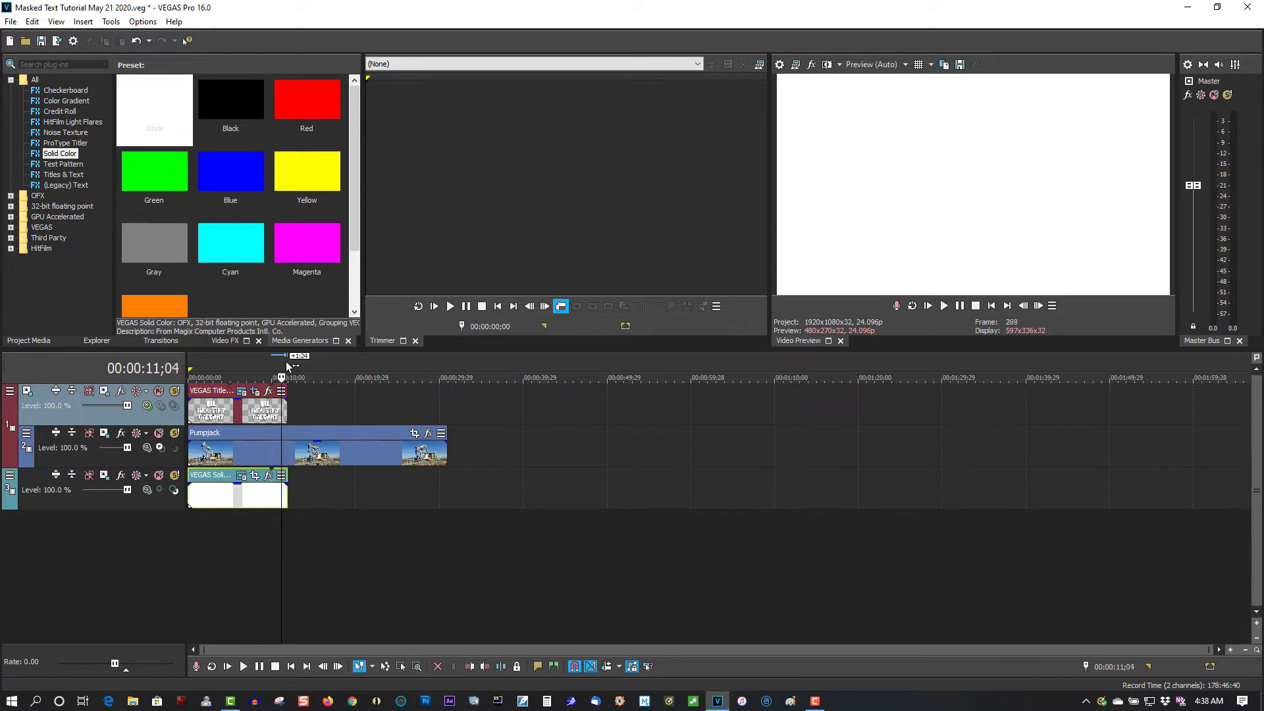
key(Left)
key(Left)
key(Left)
key(Left)
key(Left)
key(Left)
key(Left)
key(Left)
key(Left)
key(Left)
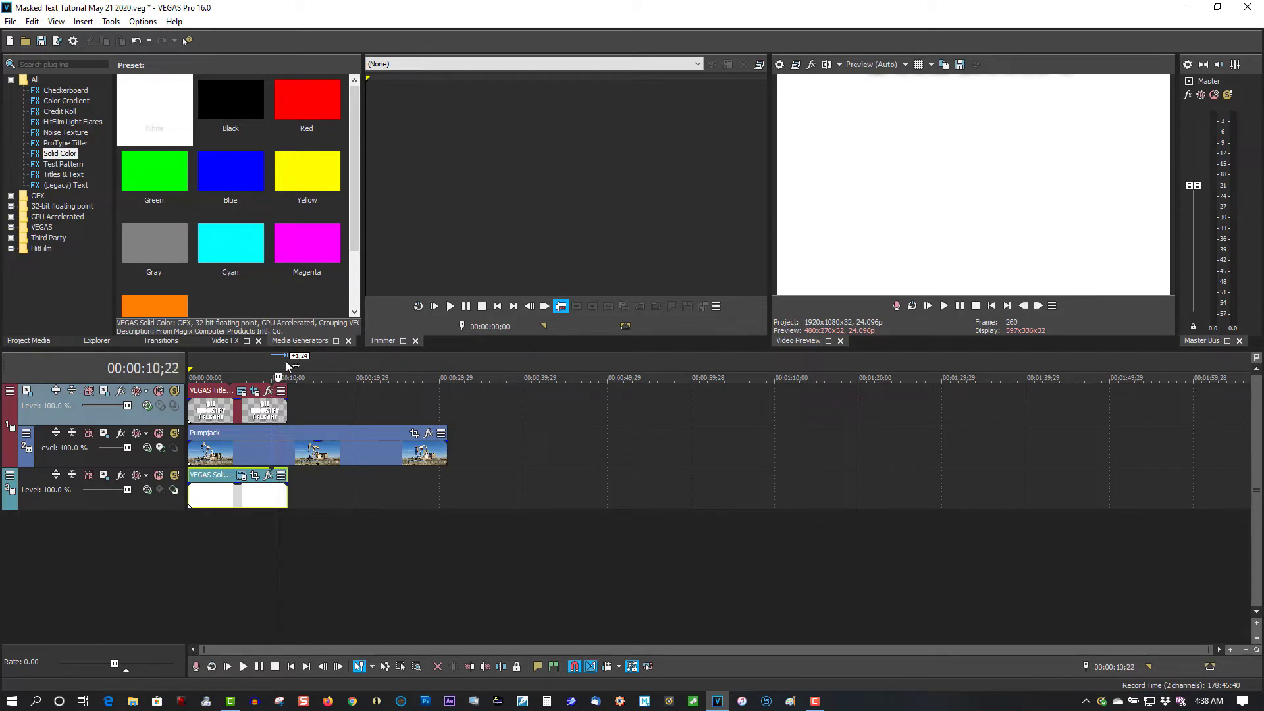
key(Left)
key(Left)
key(Left)
key(Left)
key(Left)
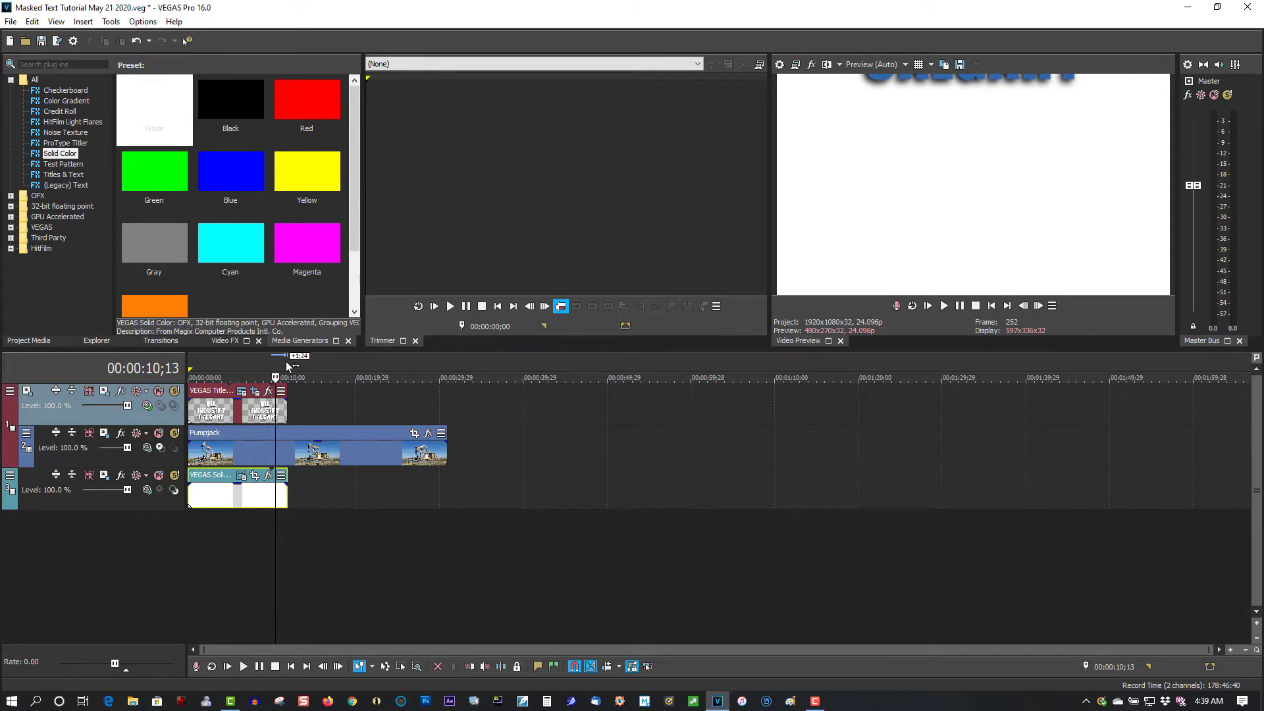
key(Right)
key(Right)
key(Right)
key(Right)
key(Right)
key(Right)
key(Right)
key(Right)
key(Right)
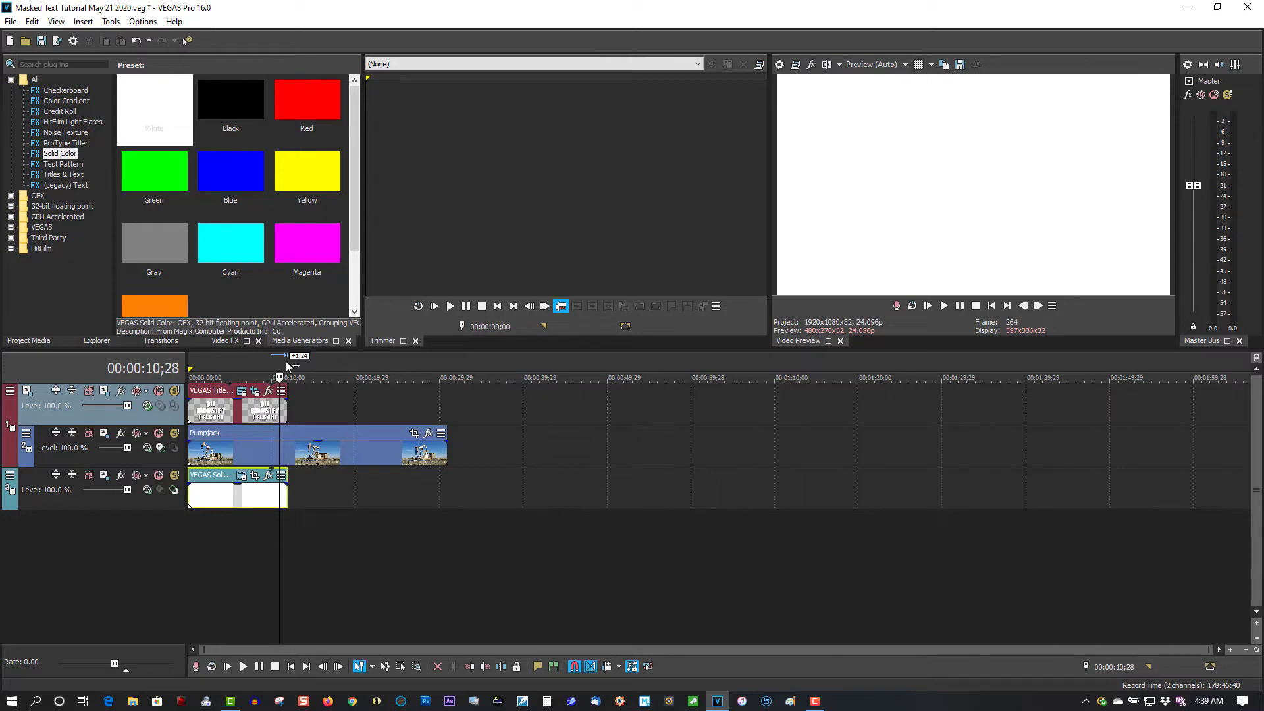
double_click(288, 363)
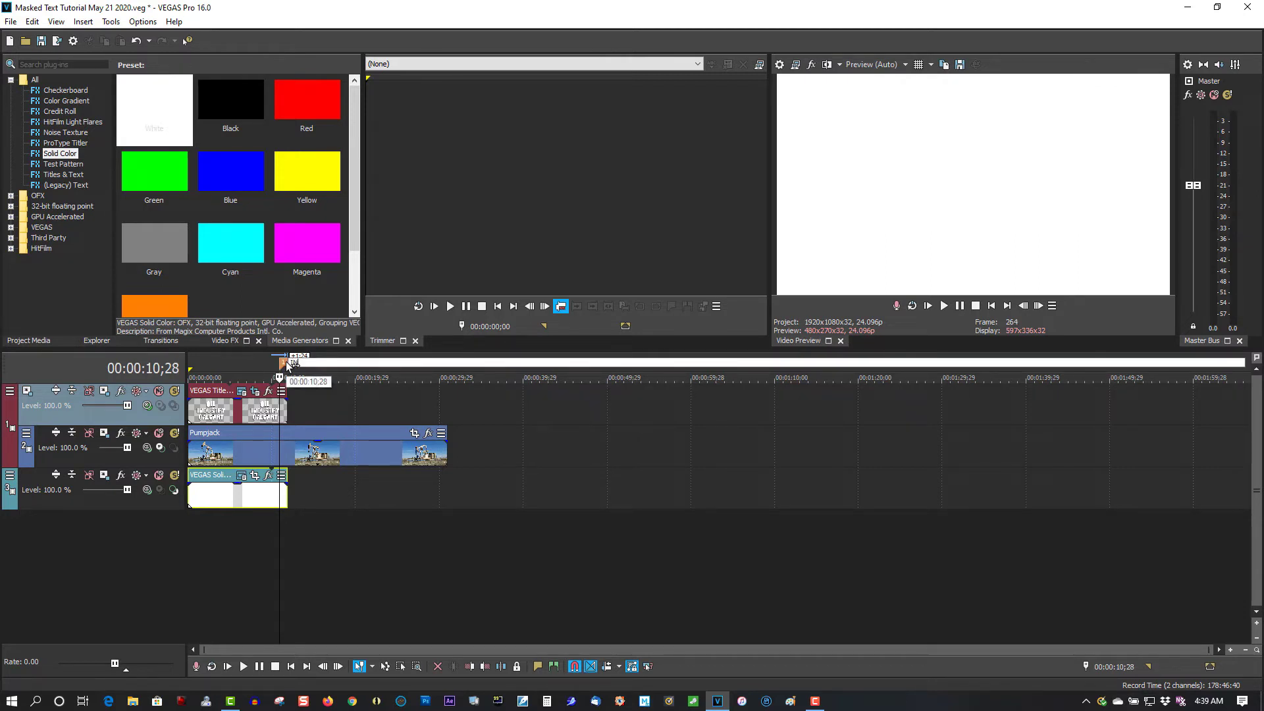
click(287, 363)
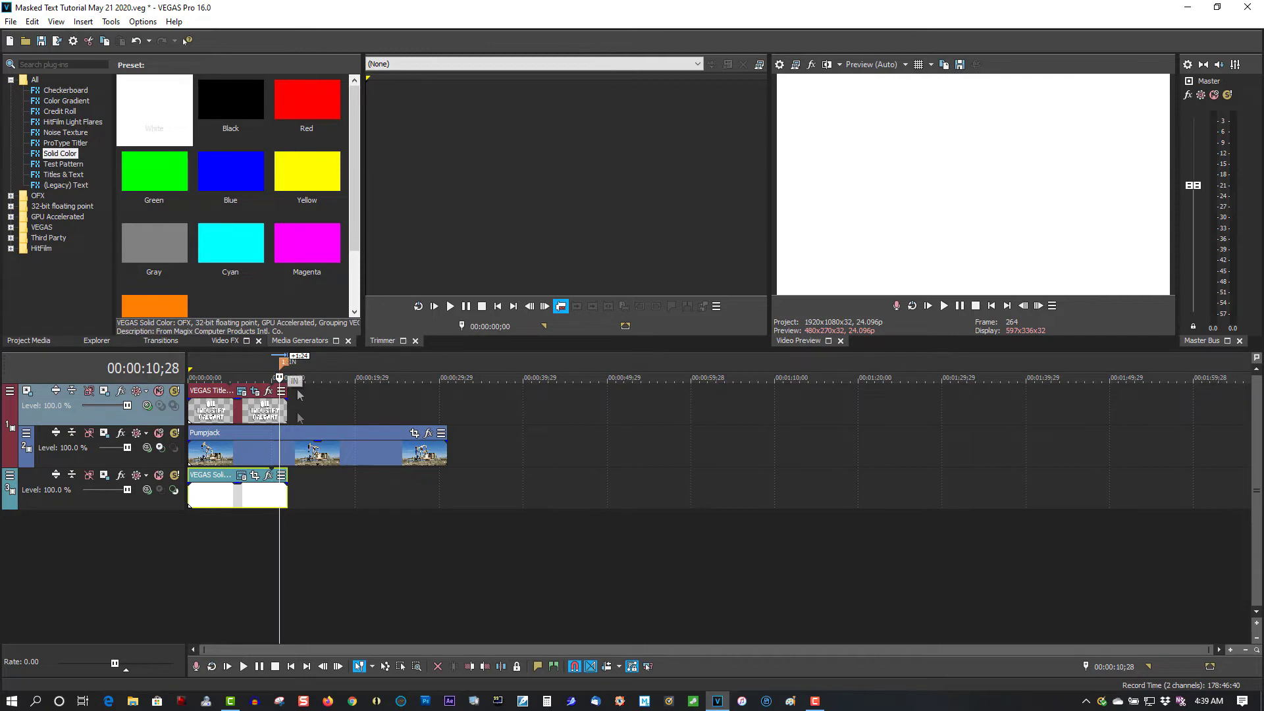
- Split the Pumpjack clip at the title's end, 00:00:11;24
drag(280, 374, 288, 373)
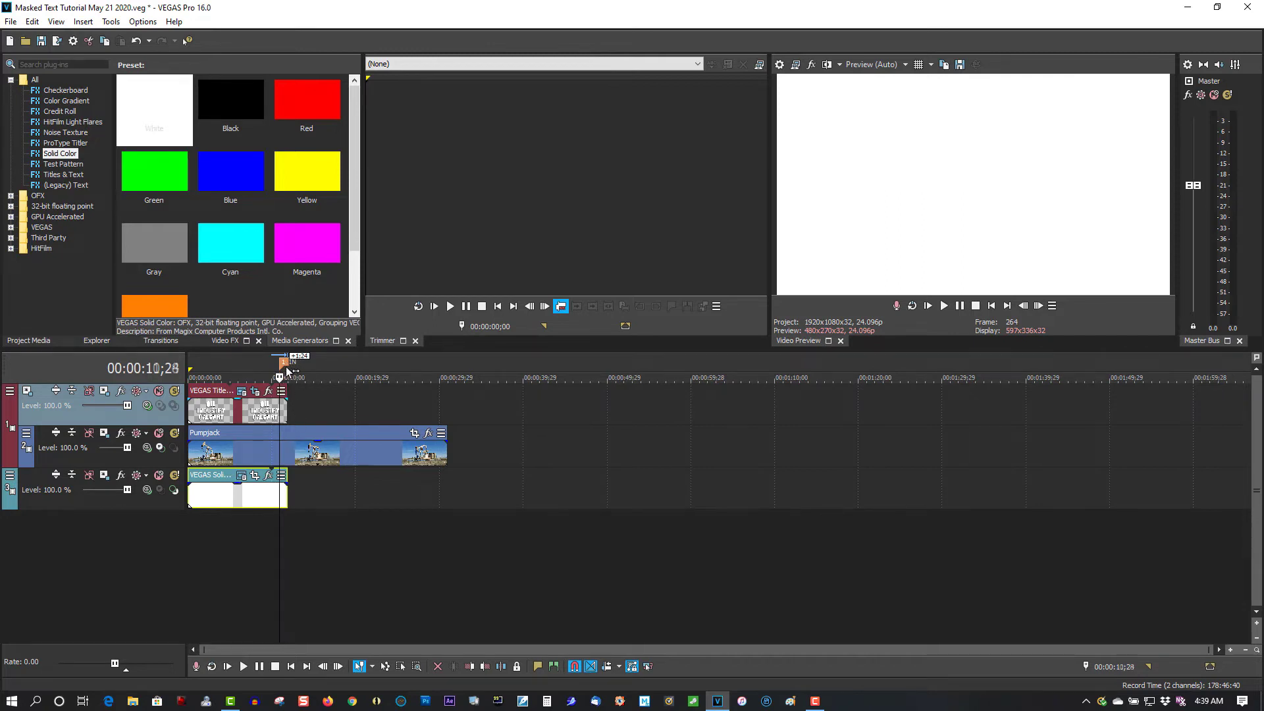
scroll(288, 373, up, 5)
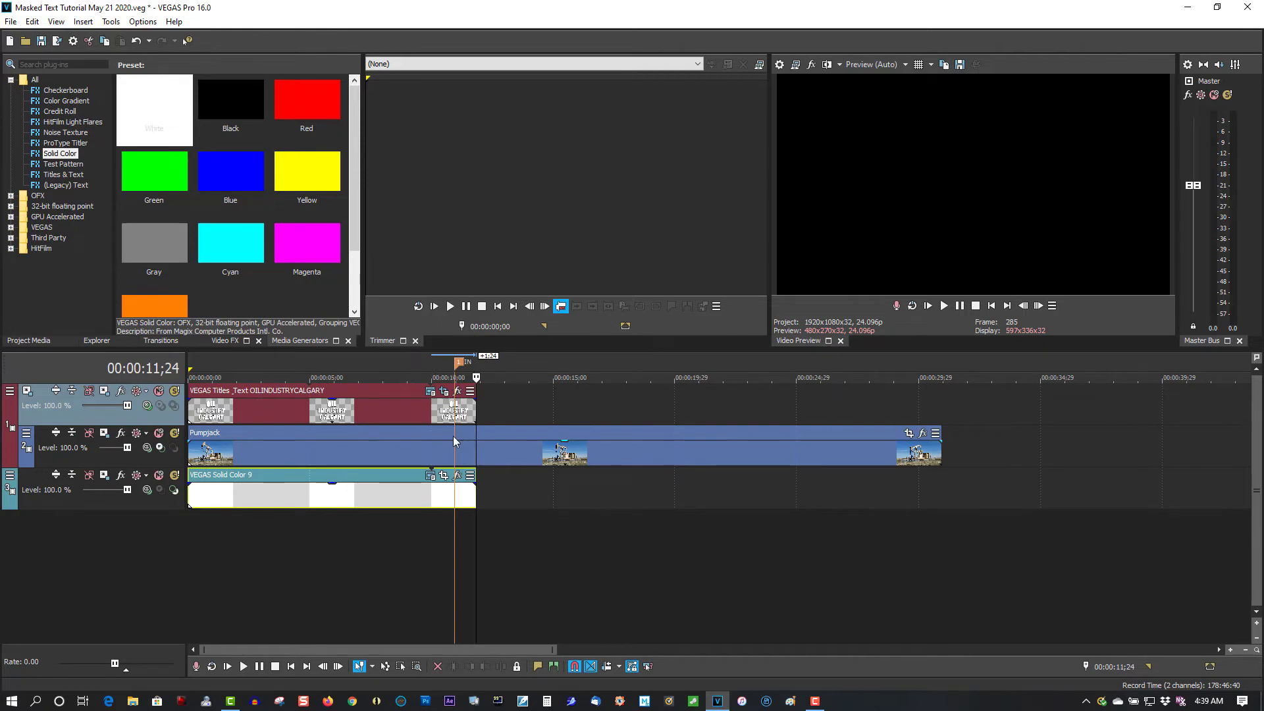
click(477, 453)
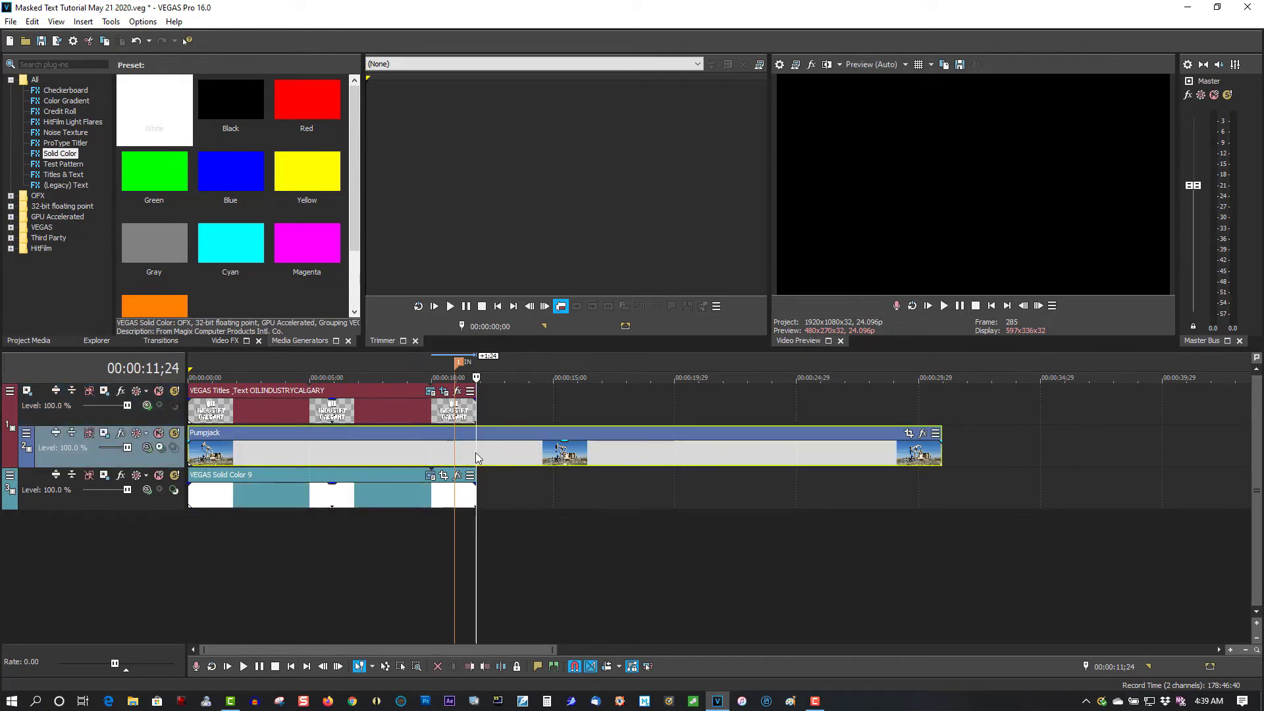
key(s)
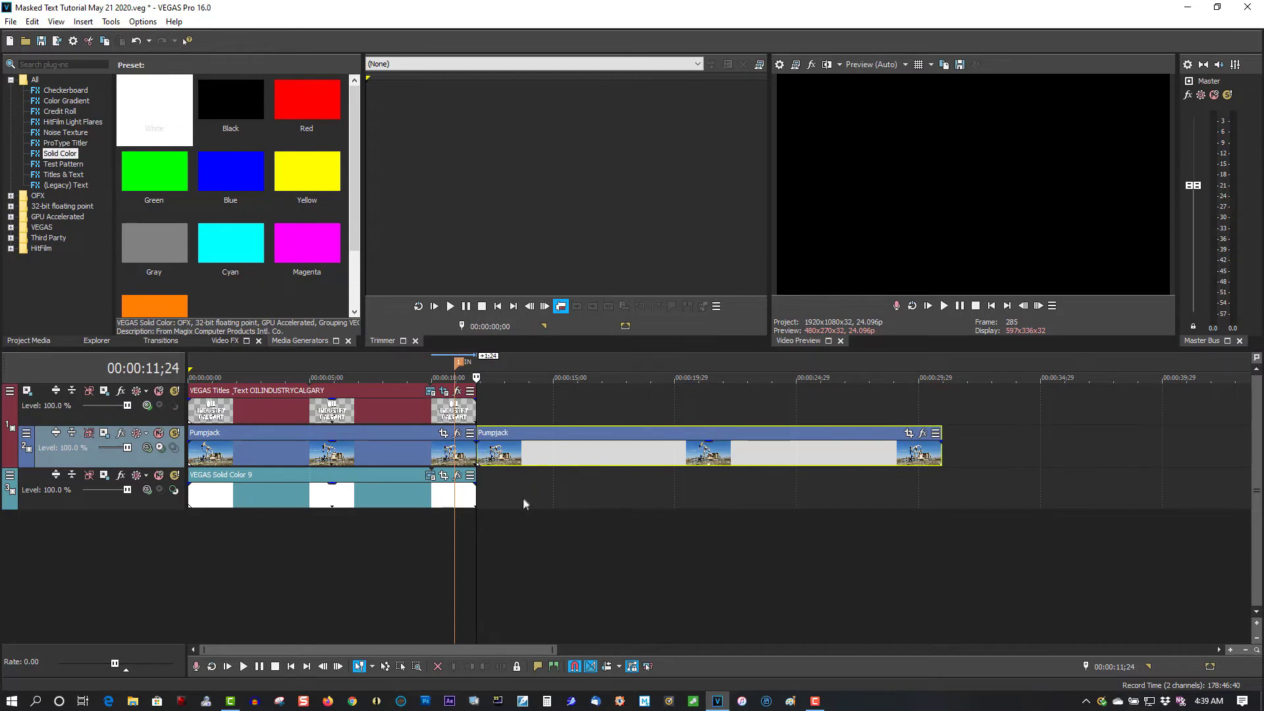
- Insert a new video track above the title and move the second Pumpjack clip onto it, starting at the IN marker
right_click(503, 392)
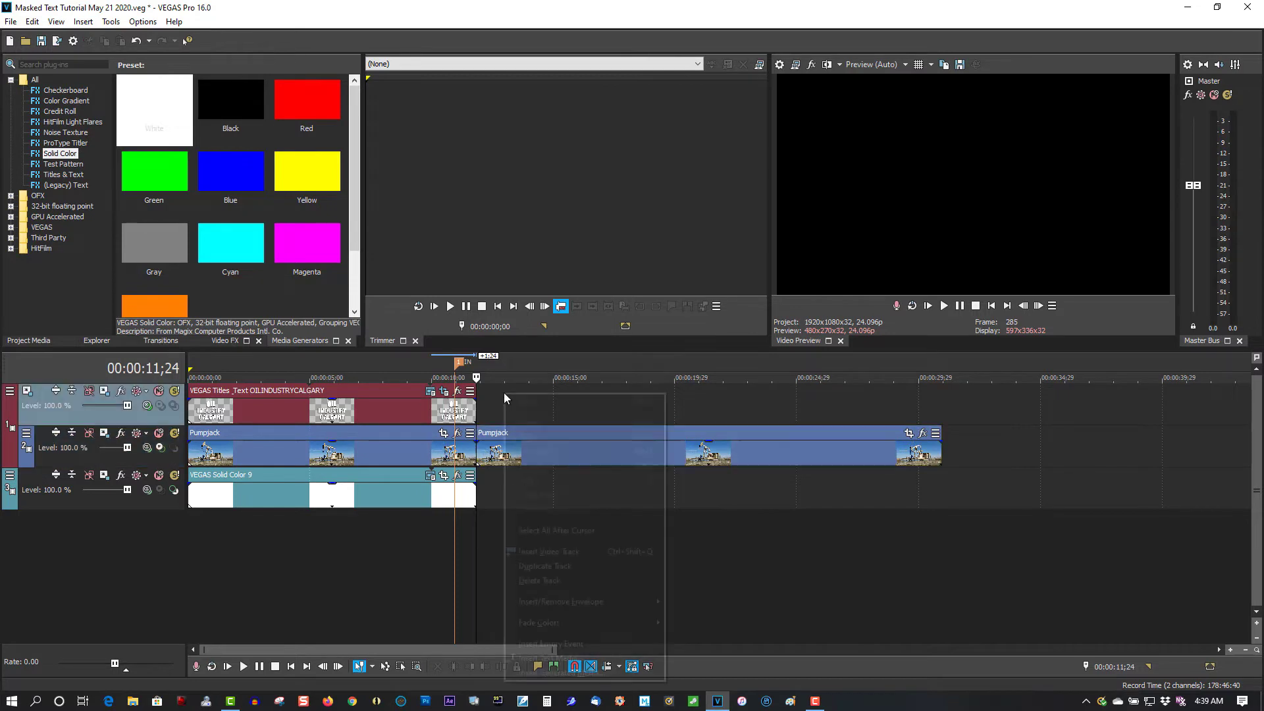
click(562, 558)
click(566, 499)
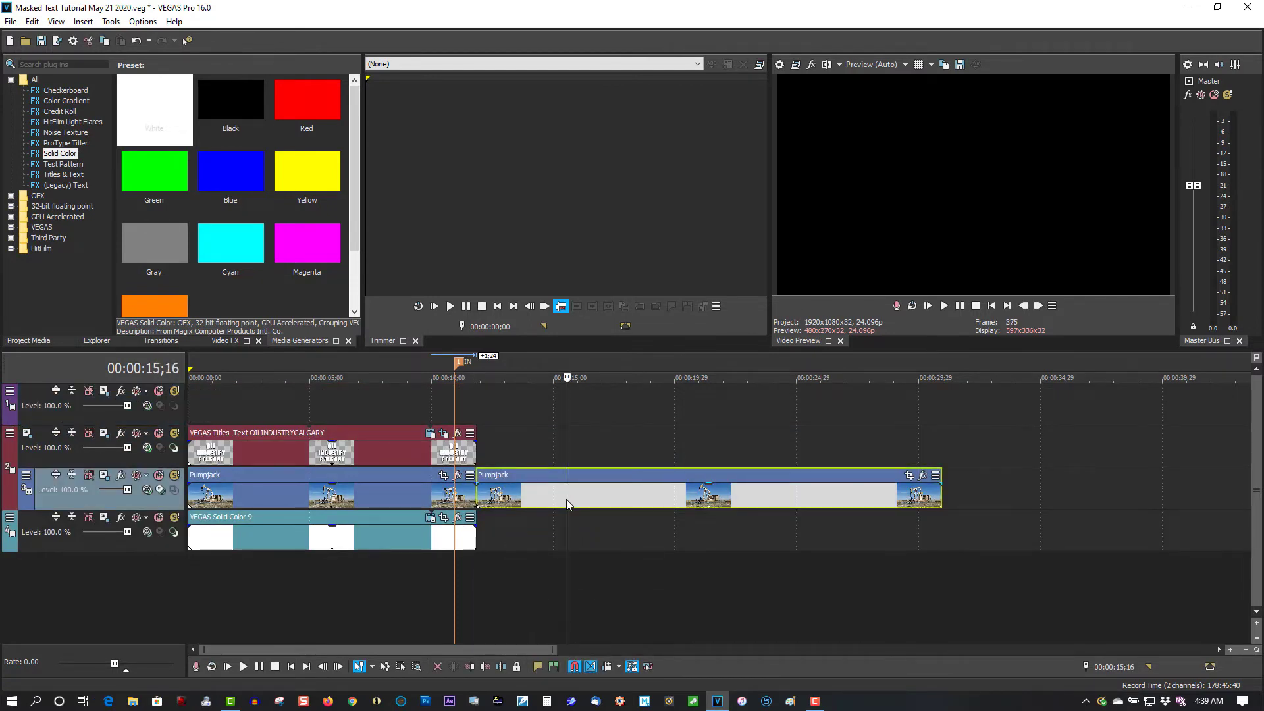
click(563, 418)
mouse_move(551, 491)
mouse_down()
mouse_move(549, 421)
mouse_move(535, 413)
mouse_up()
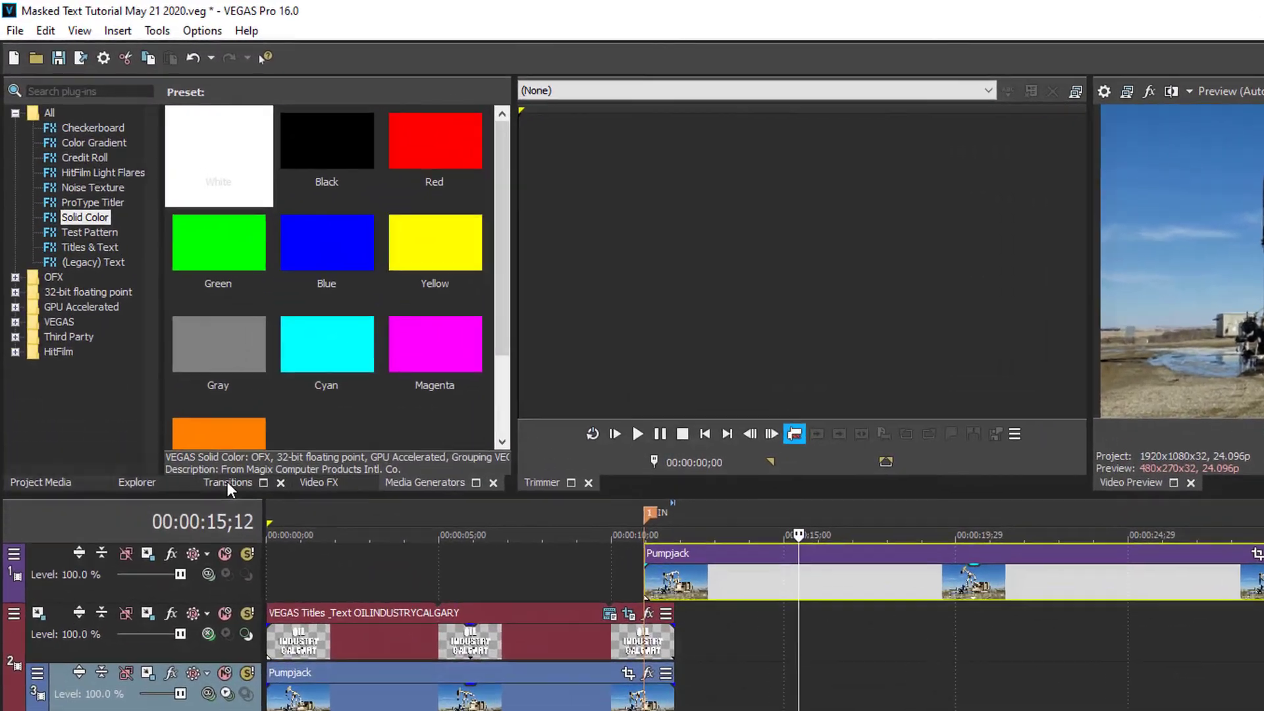
- Apply the Additive Dissolve preset of the Dissolve transition to the start of the upper Pumpjack clip and close its settings
click(160, 340)
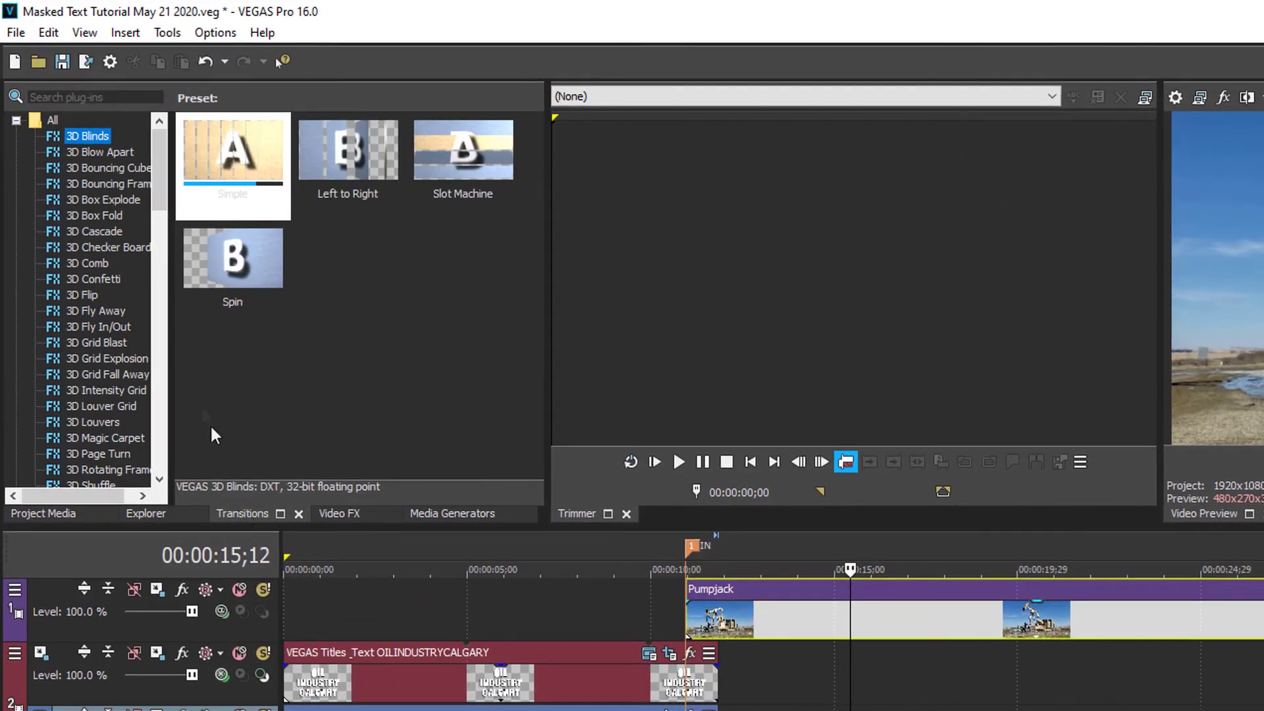
drag(164, 151, 165, 249)
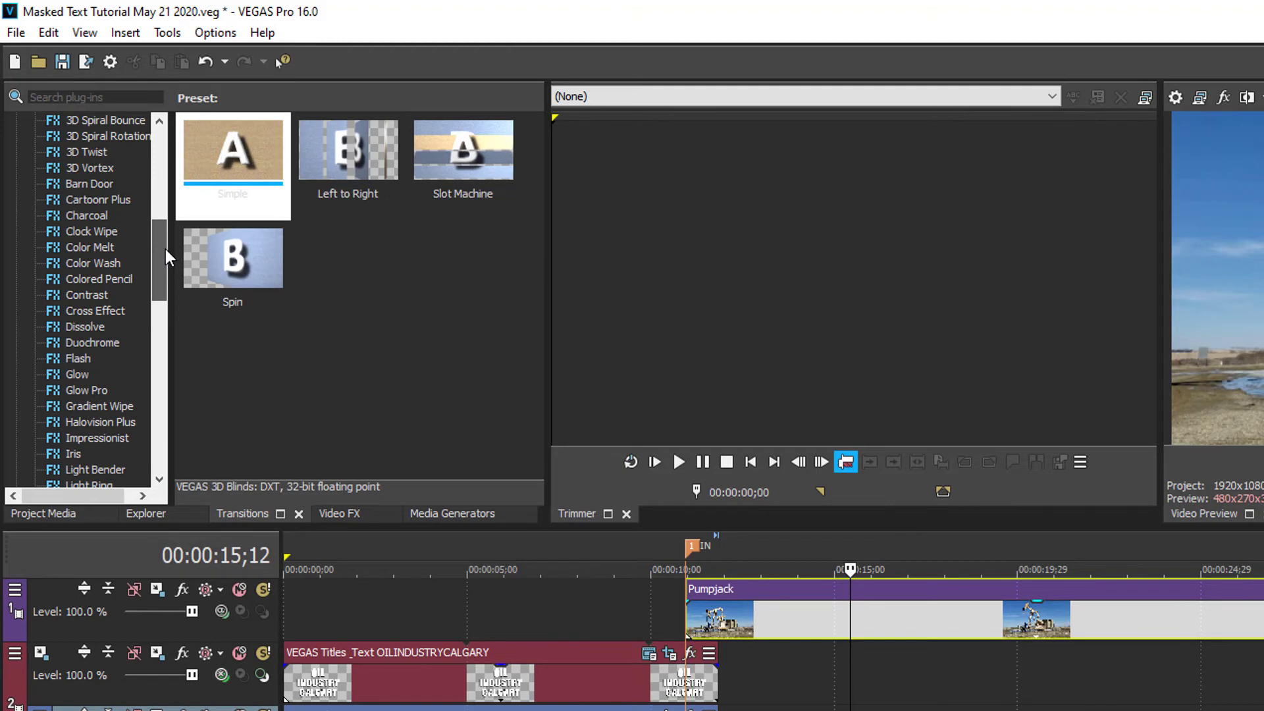
click(90, 325)
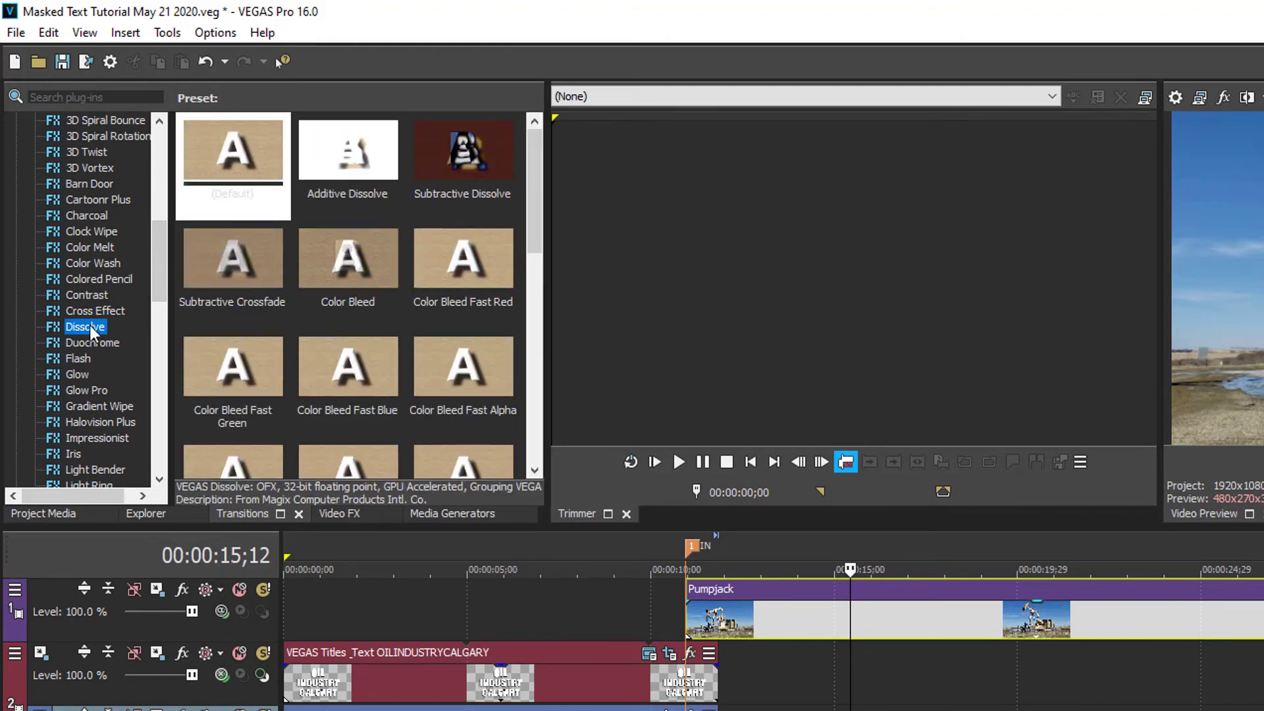
click(368, 188)
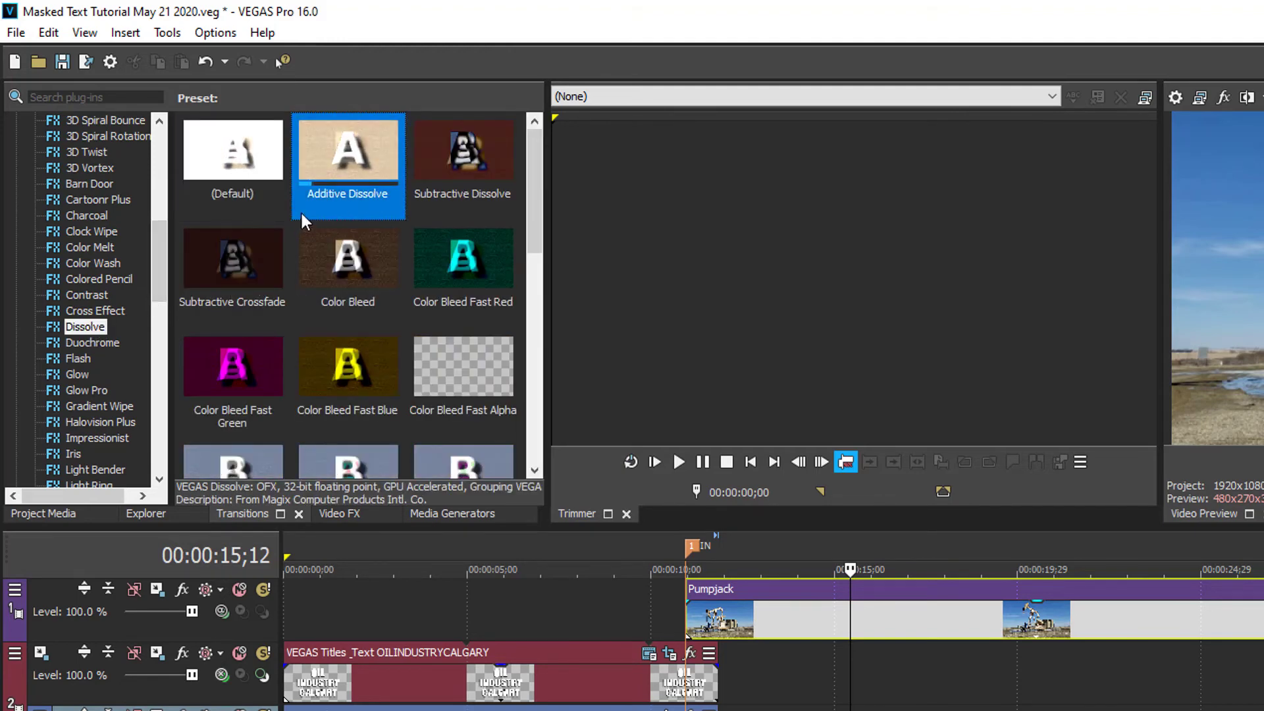
drag(300, 211, 686, 618)
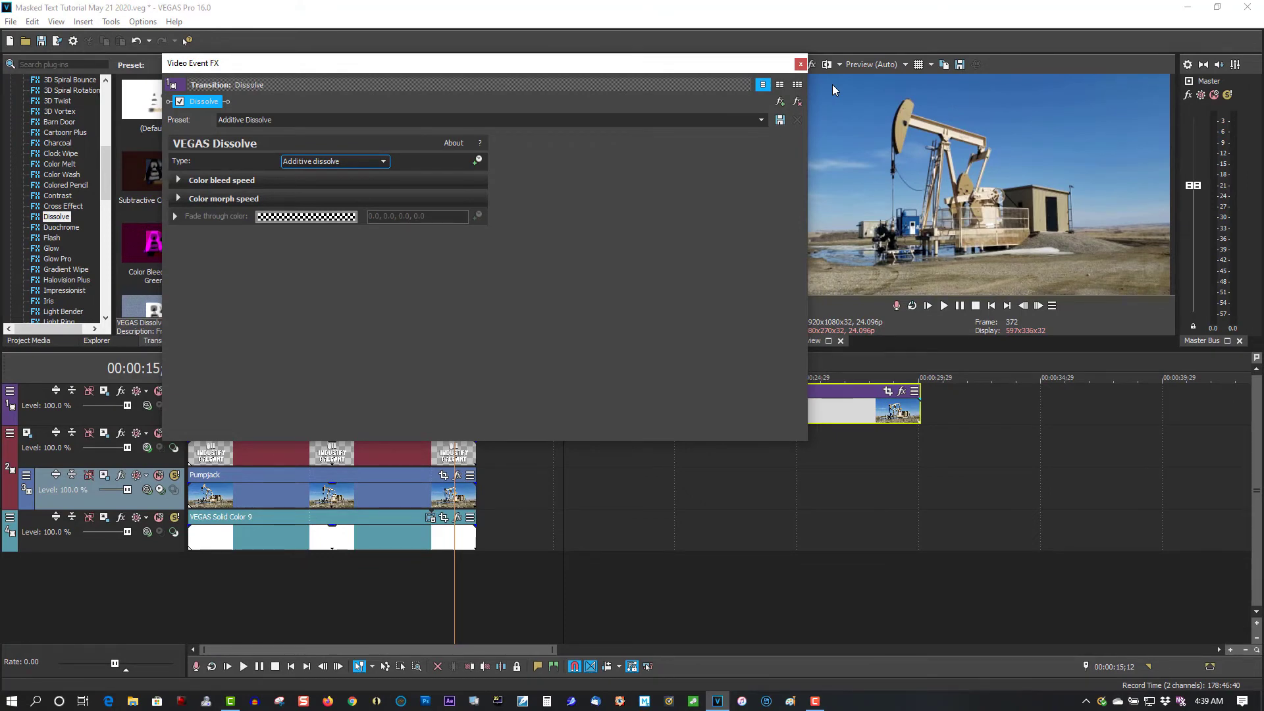
click(801, 64)
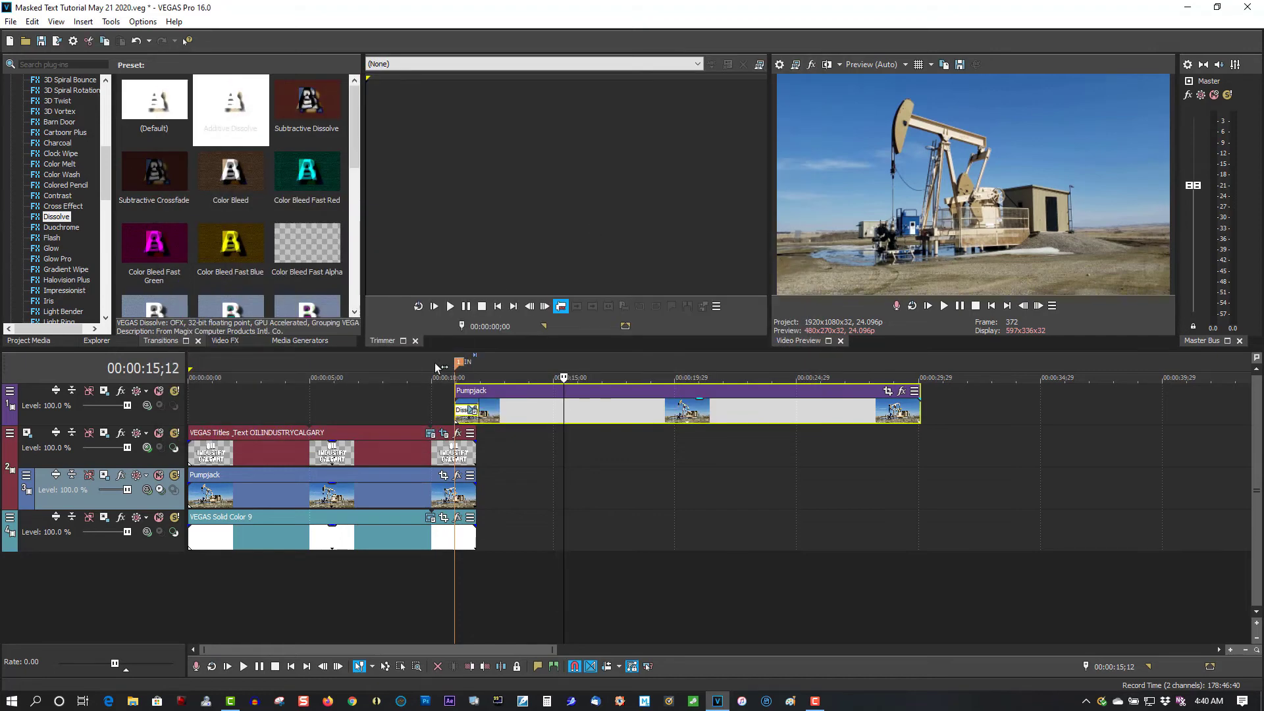
- Set the video preview quality to Preview at Half resolution
click(872, 64)
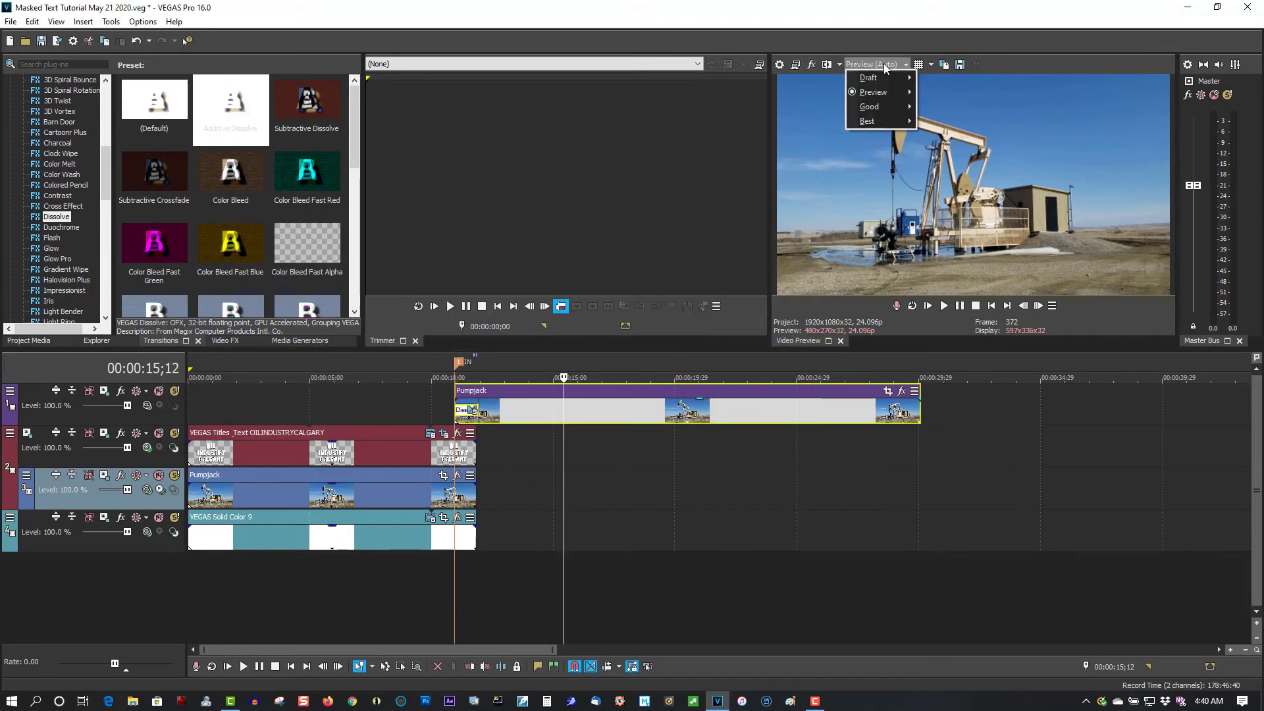
mouse_move(888, 102)
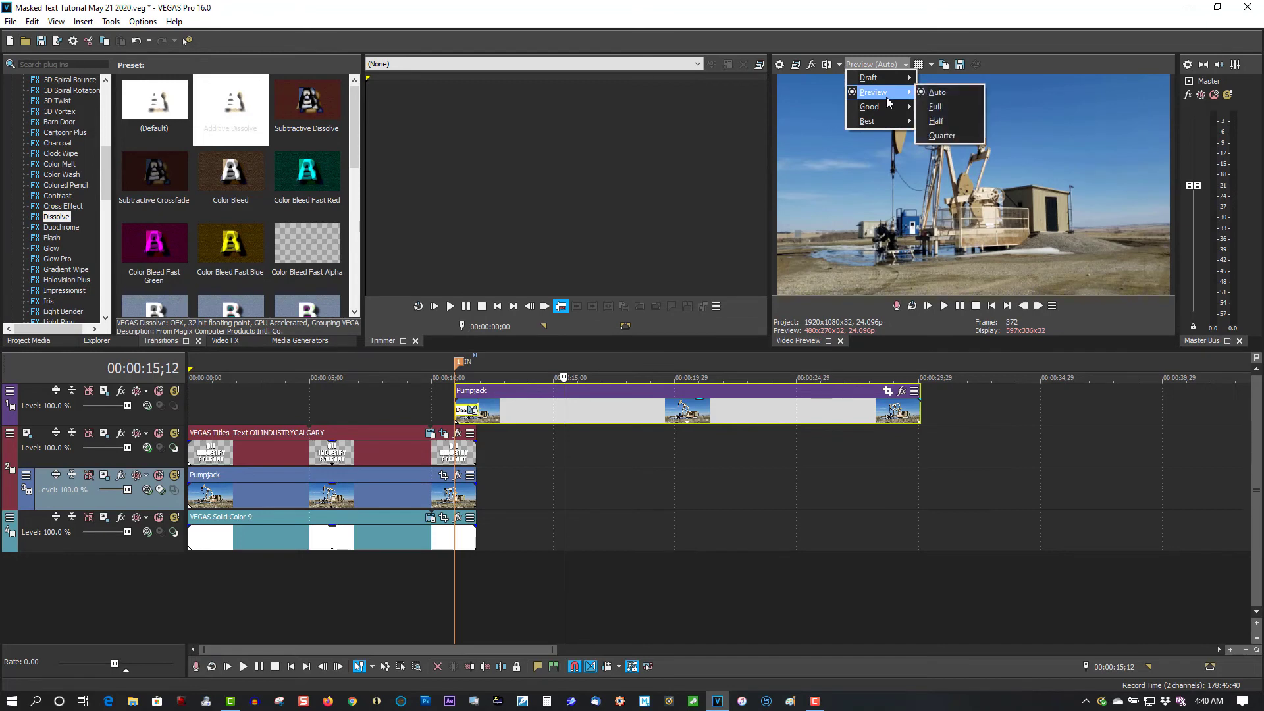
click(946, 122)
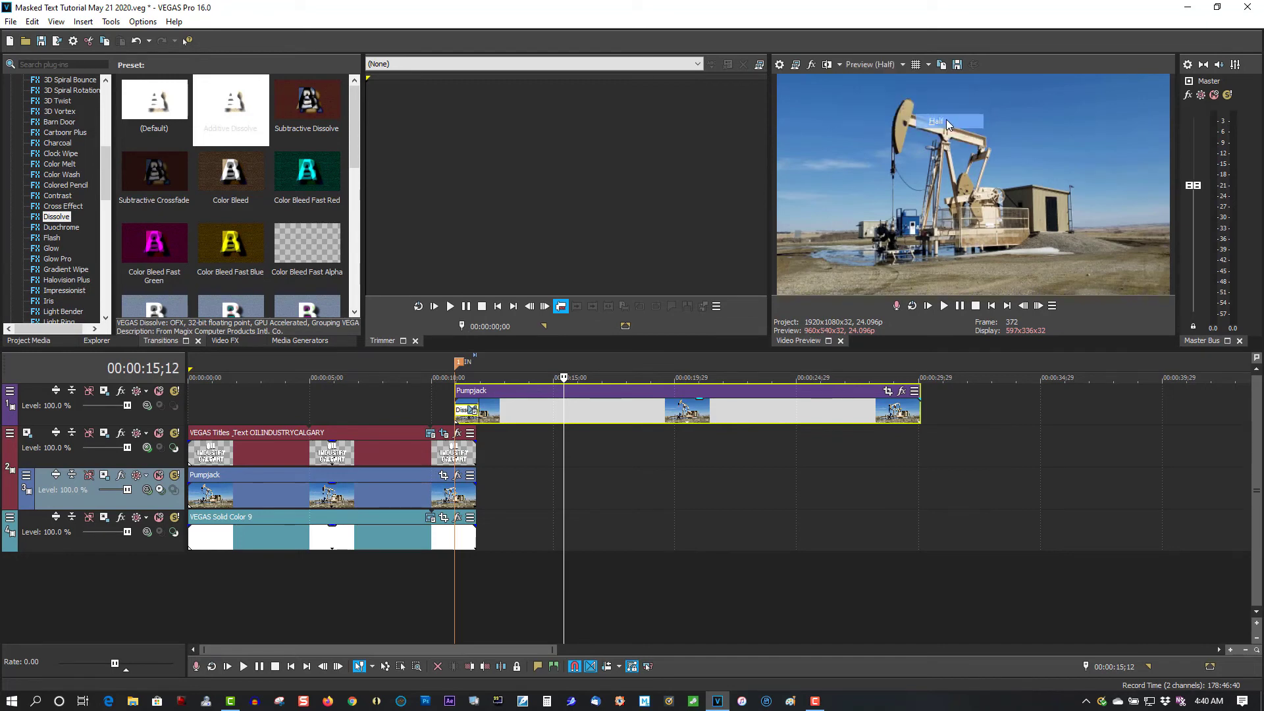
- Play the section from the title's exit into the full Pumpjack clip twice to check the dissolve
click(412, 359)
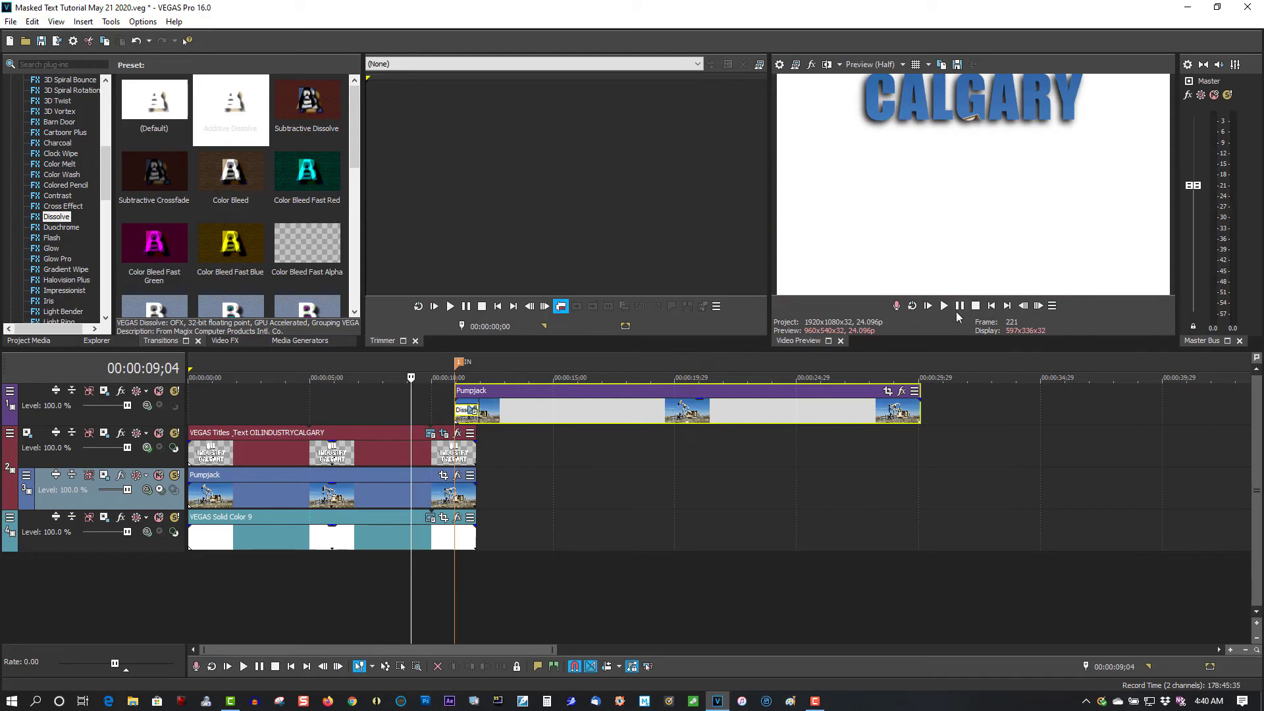
click(295, 371)
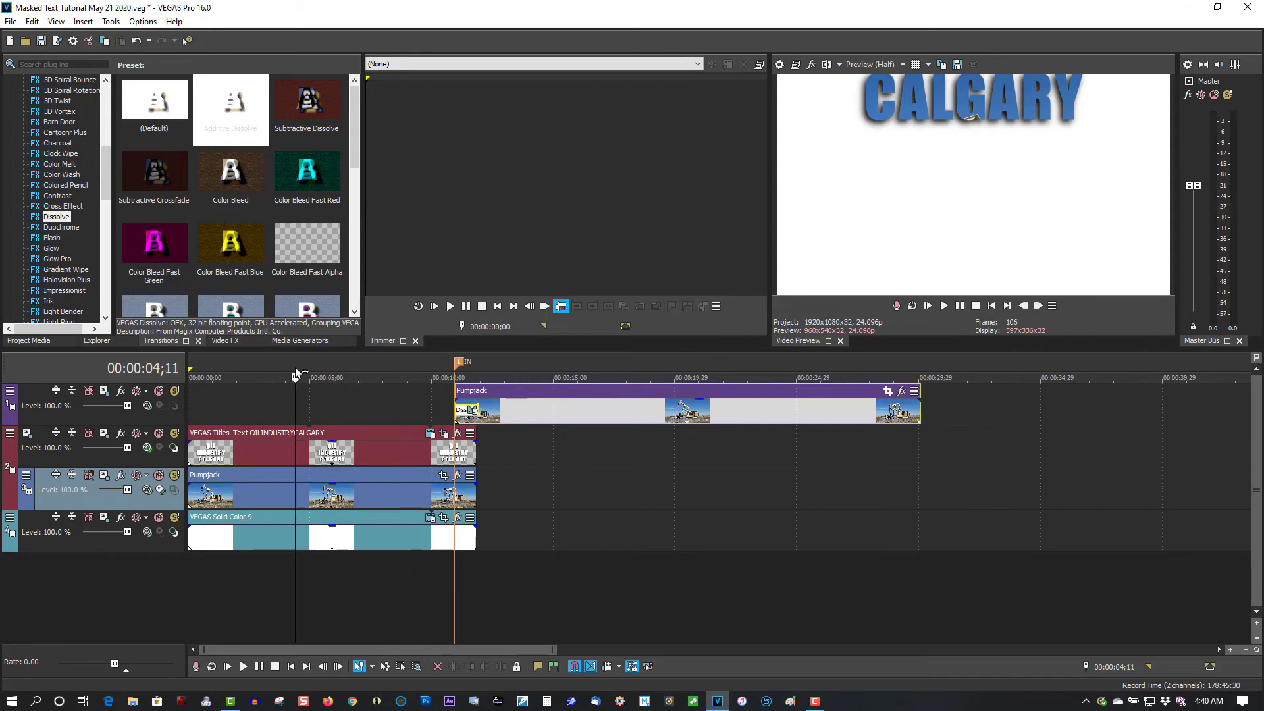
click(945, 306)
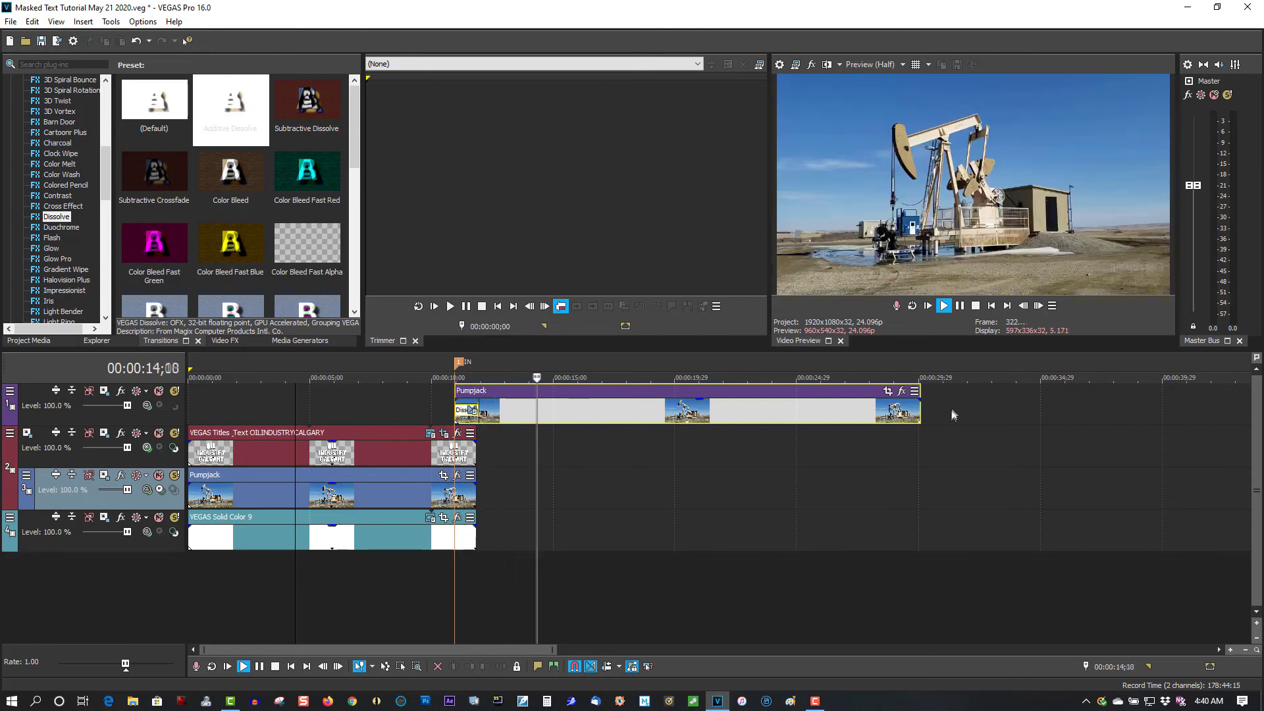
click(976, 306)
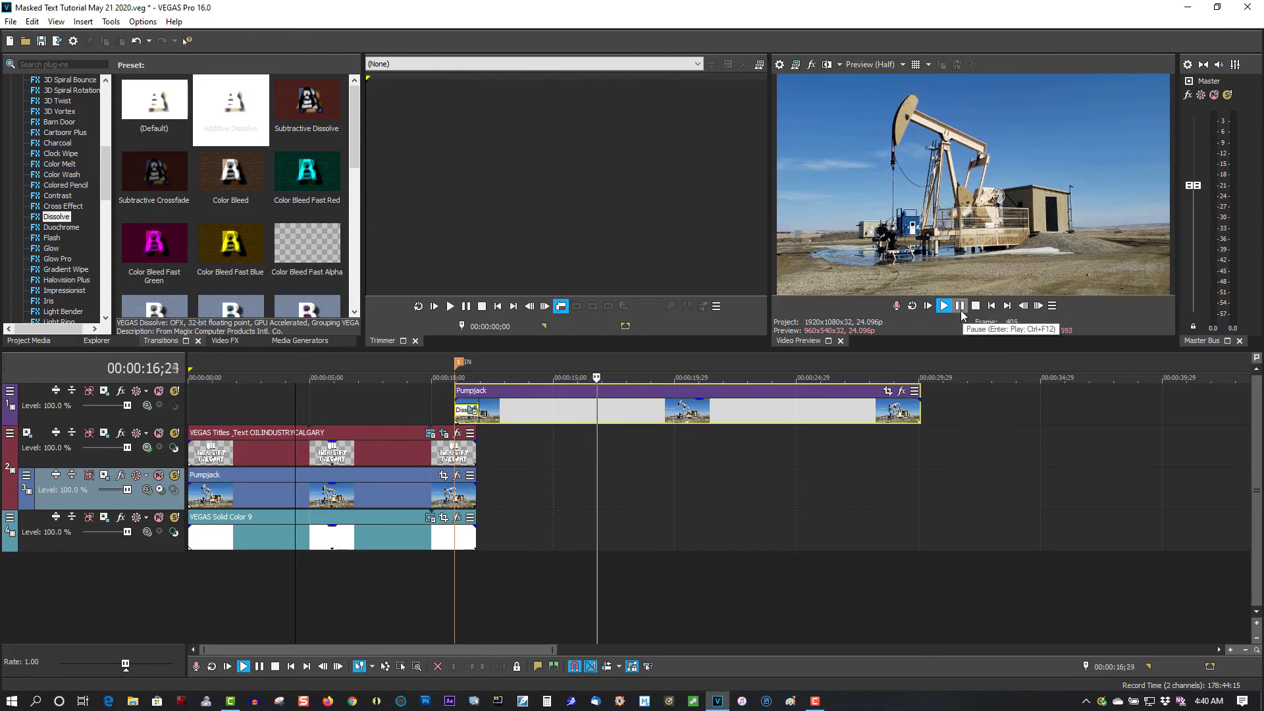
click(370, 364)
click(943, 306)
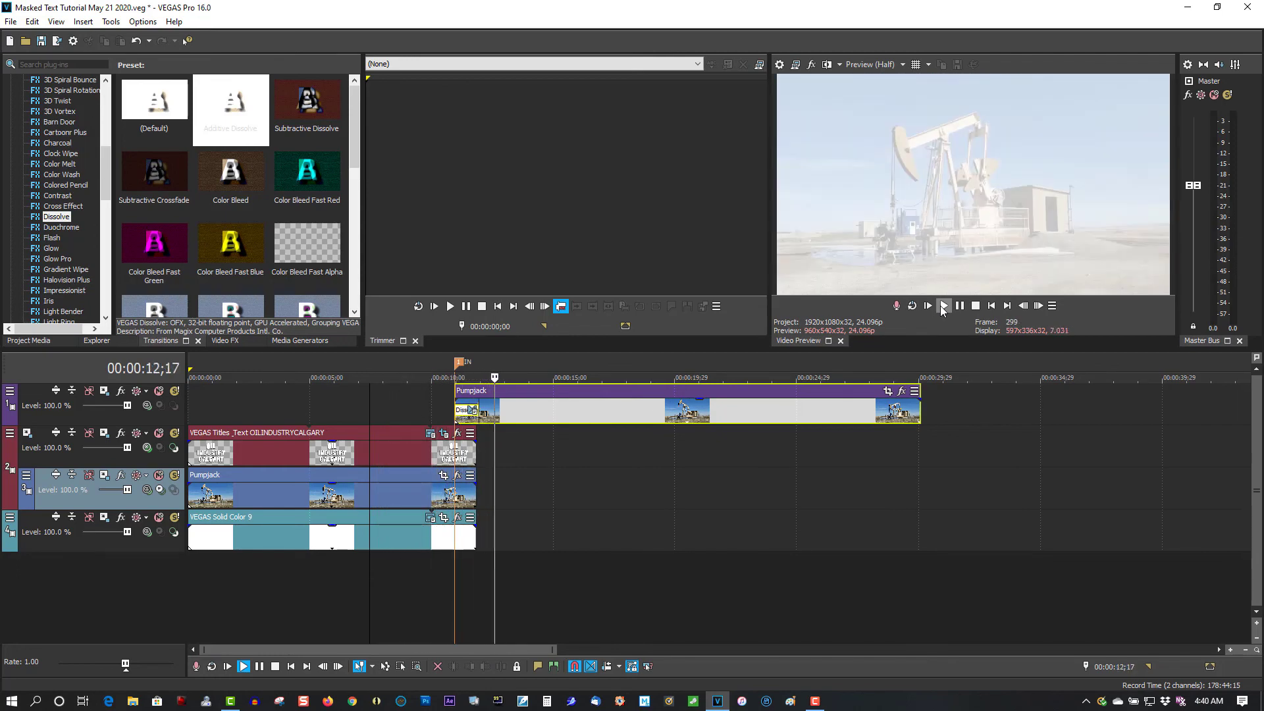
click(963, 307)
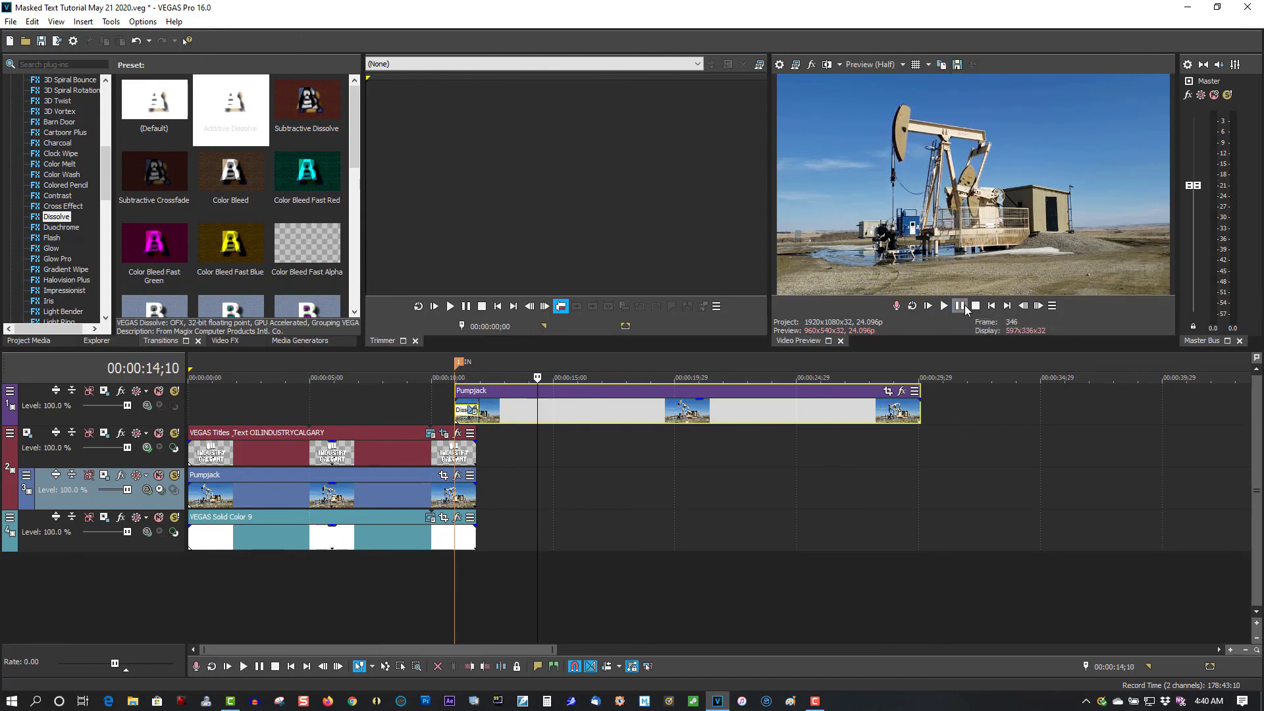